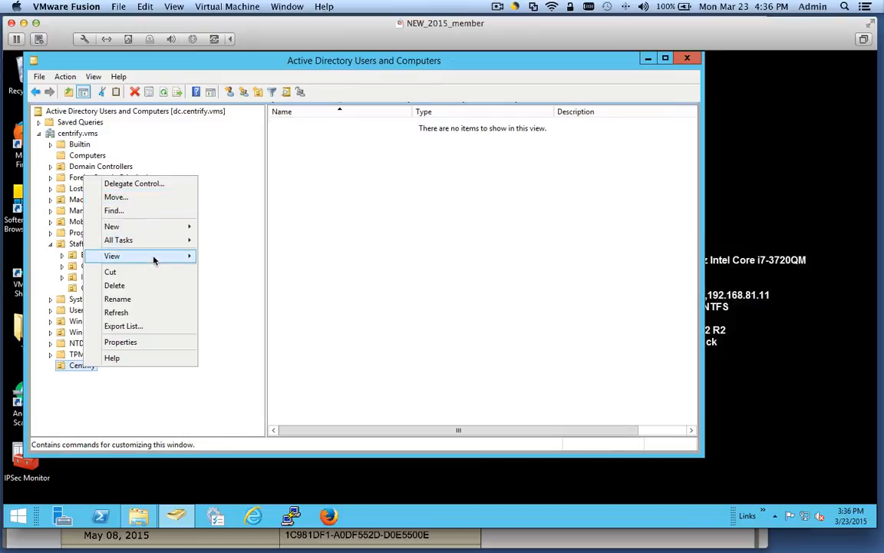
- Create a Licenses organizational unit inside the Centrify OU
mouse_move(154, 227)
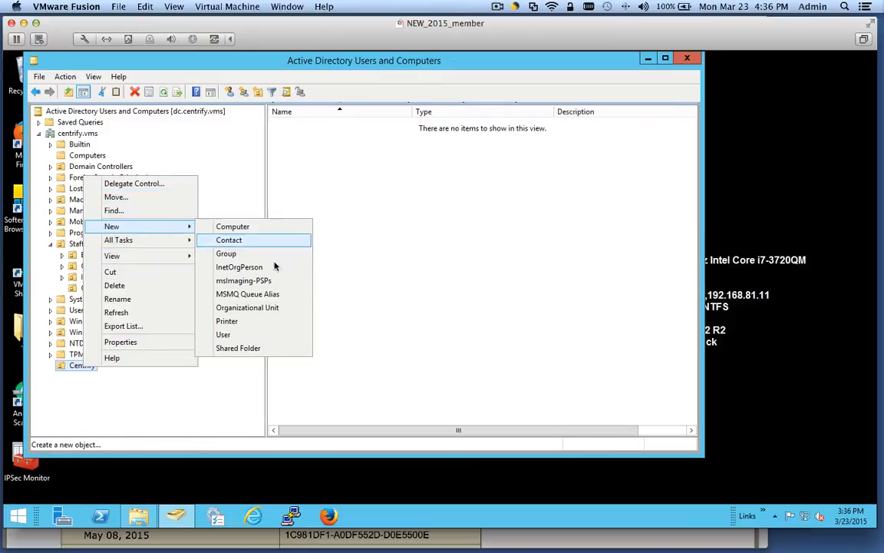
left_click(247, 307)
type("Licenses")
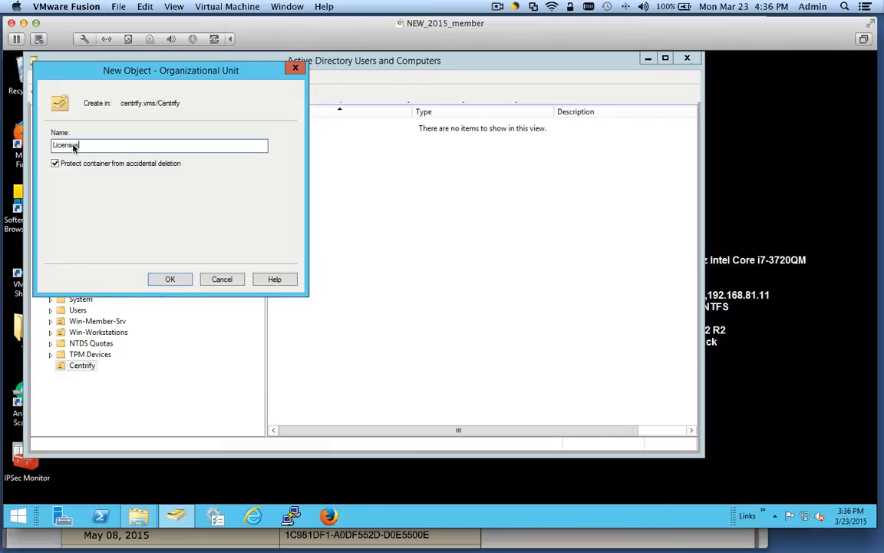
key("Return")
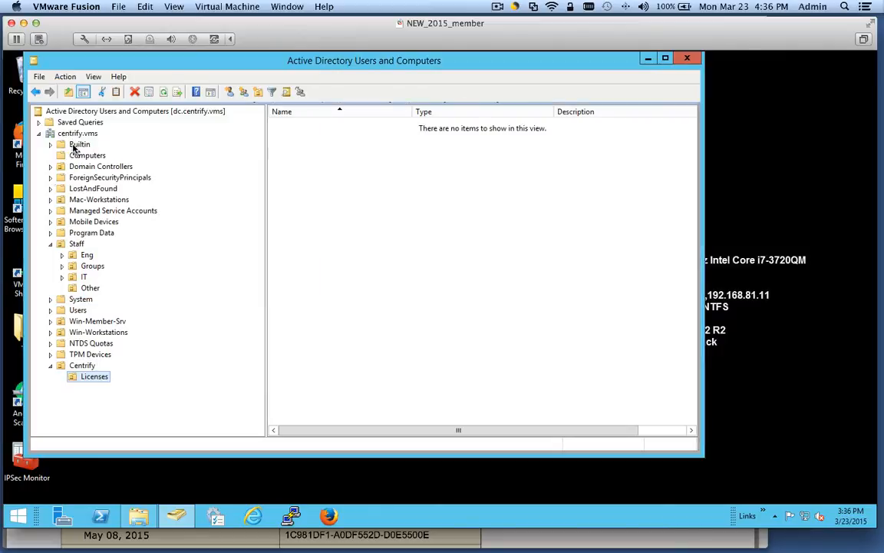
- Add a Zones organizational unit under Centrify
left_click(83, 366)
right_click(83, 366)
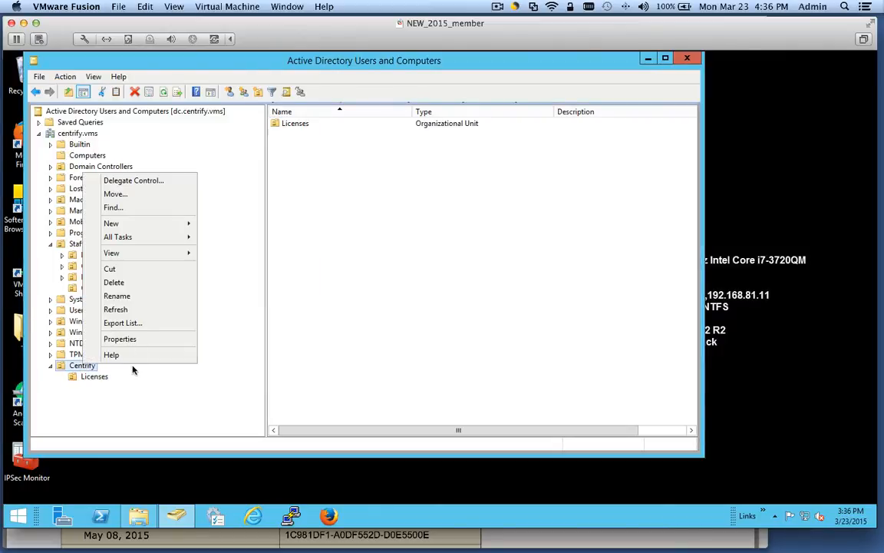
mouse_move(195, 223)
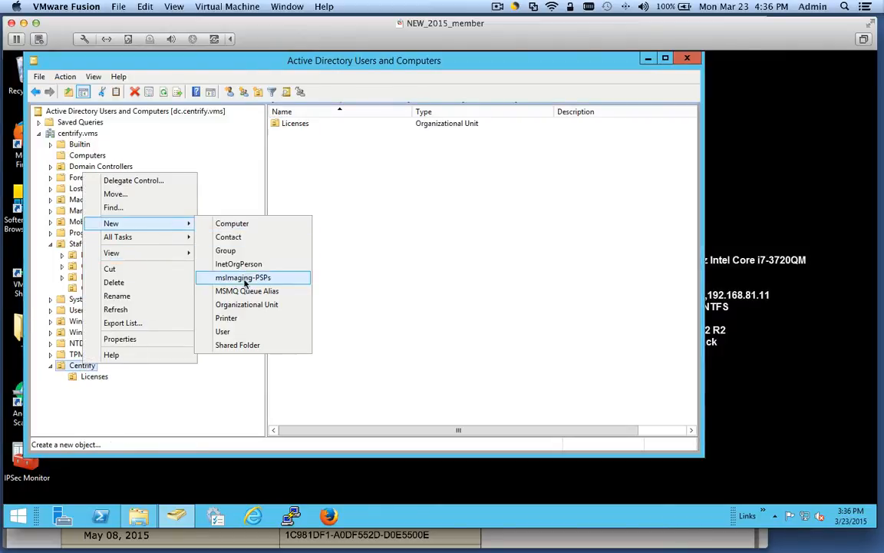
left_click(246, 304)
type("Zones")
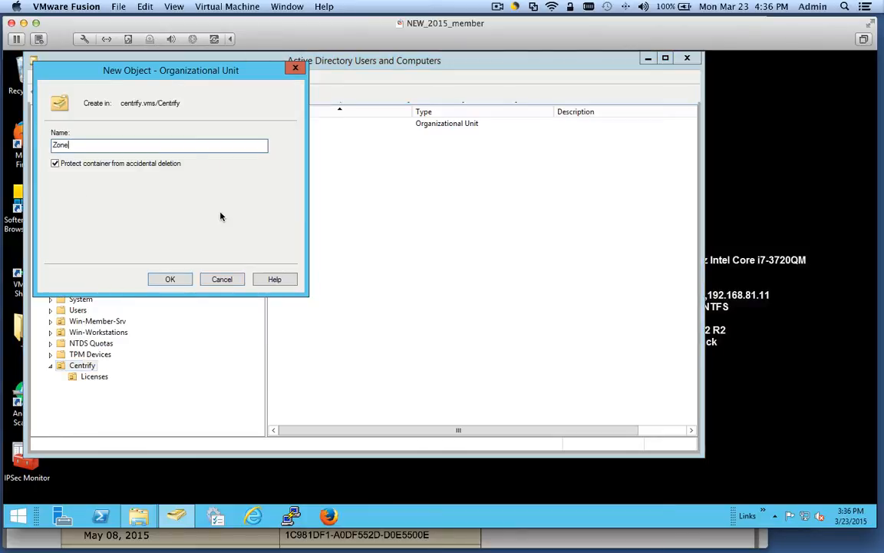
left_click(171, 279)
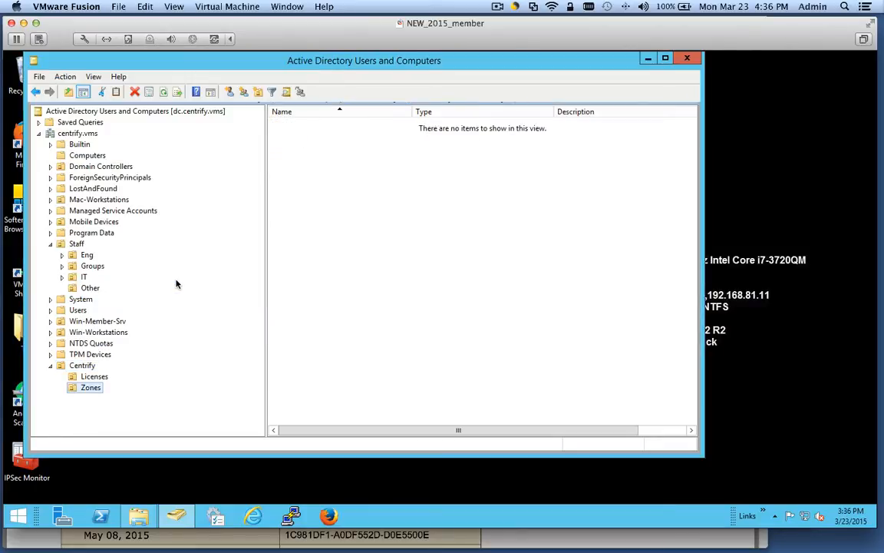
- Add a DirectAudit OU under Centrify and review the three new child OUs
left_click(90, 374)
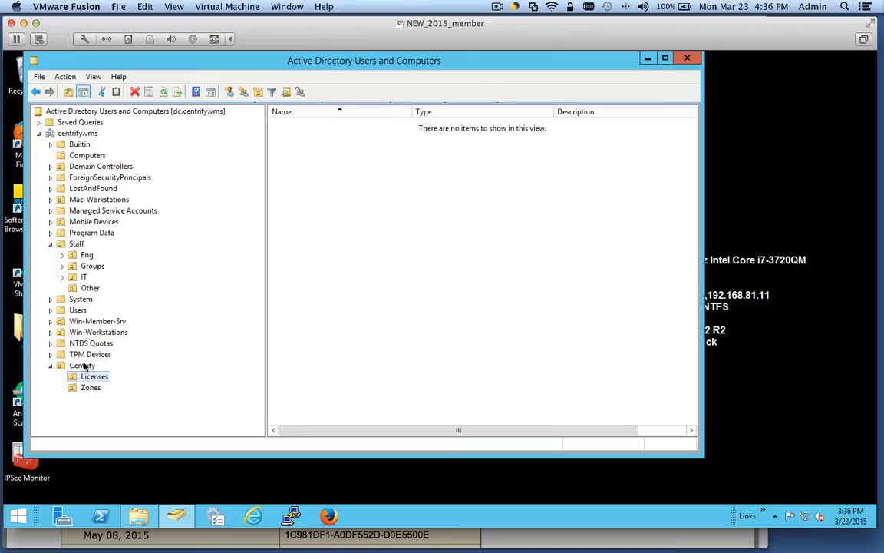
right_click(84, 367)
mouse_move(165, 253)
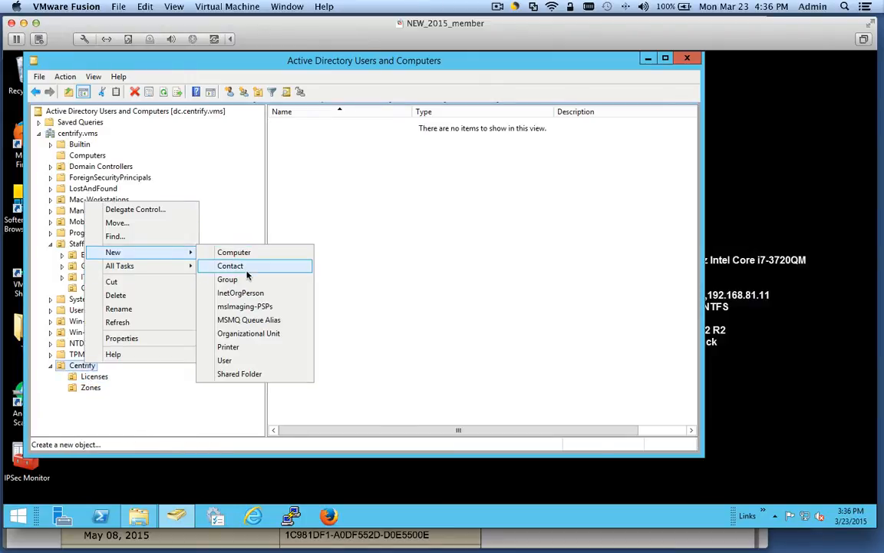
left_click(265, 333)
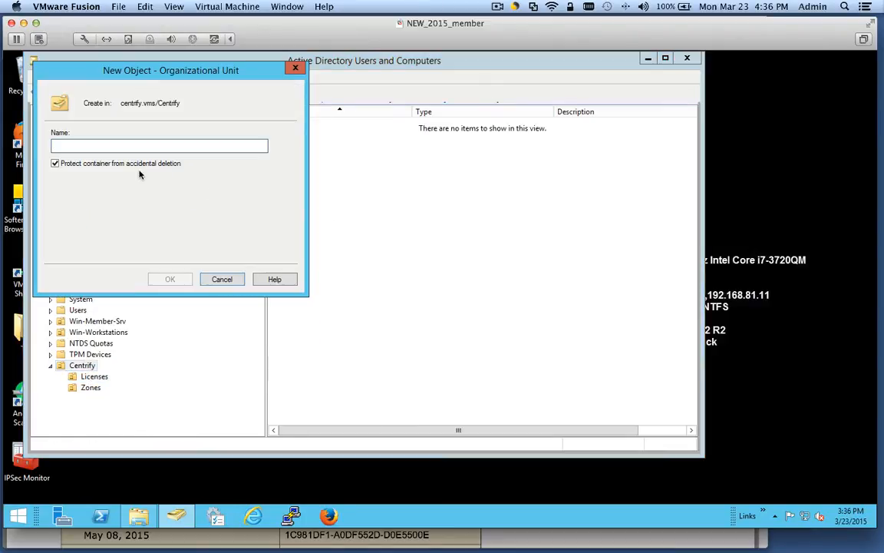
type("D")
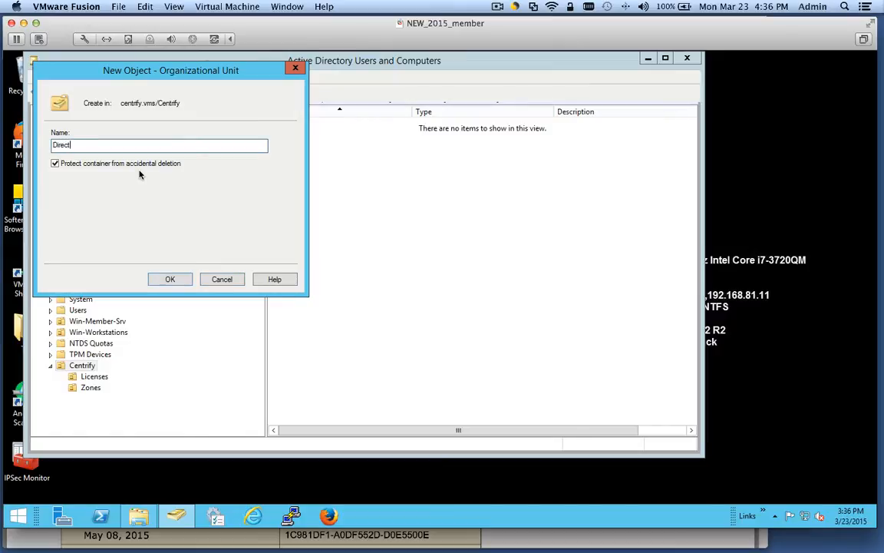
left_click(172, 278)
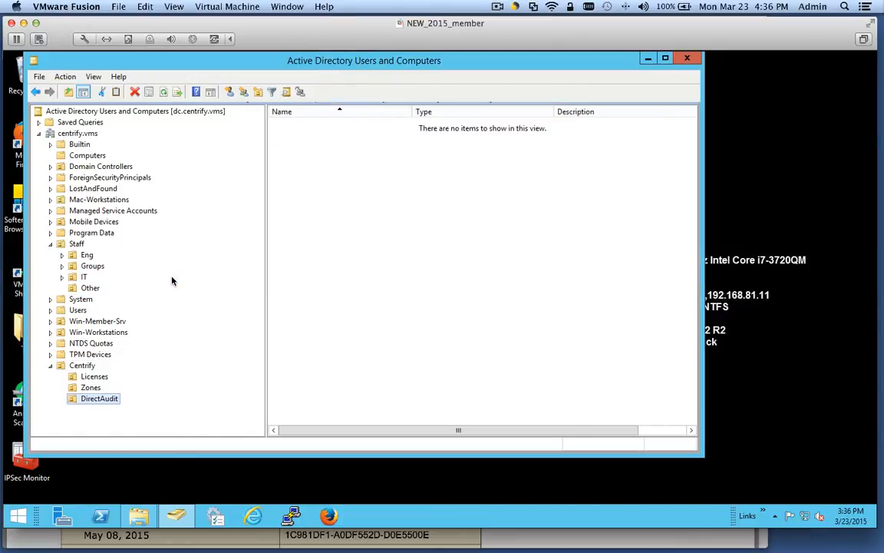
left_click(79, 366)
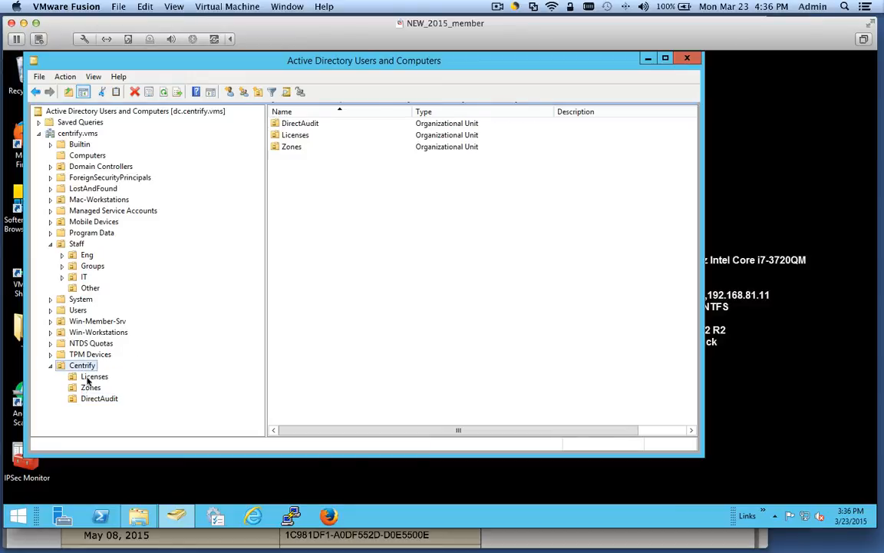
left_click(87, 389)
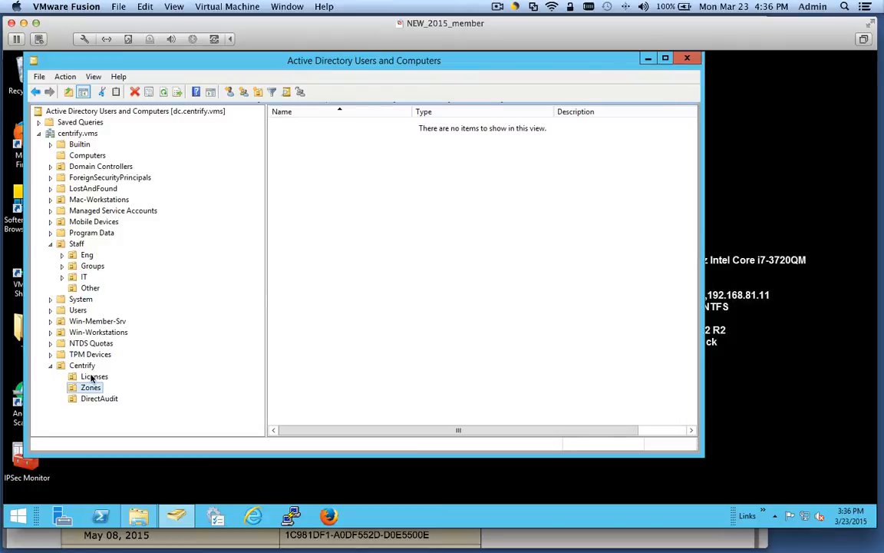
left_click(92, 376)
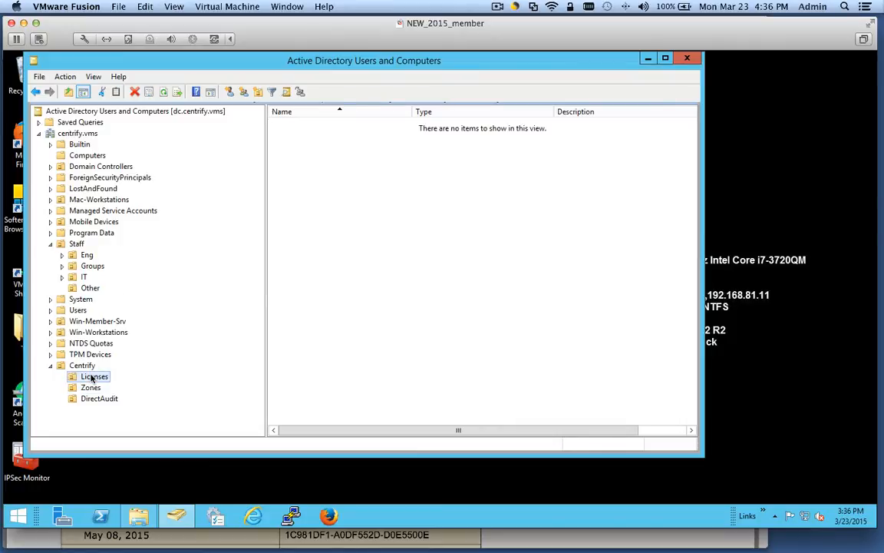
- Minimize ADUC and browse File Explorer into TRS\CentrifySuite2015_software\Centrify-Suite-2015-mgmt-ent-win64
left_click(649, 59)
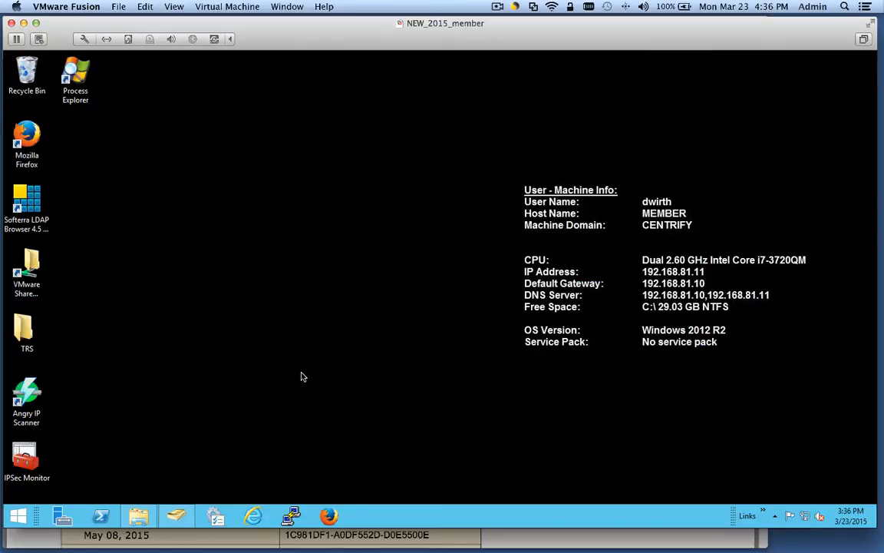
left_click(154, 509)
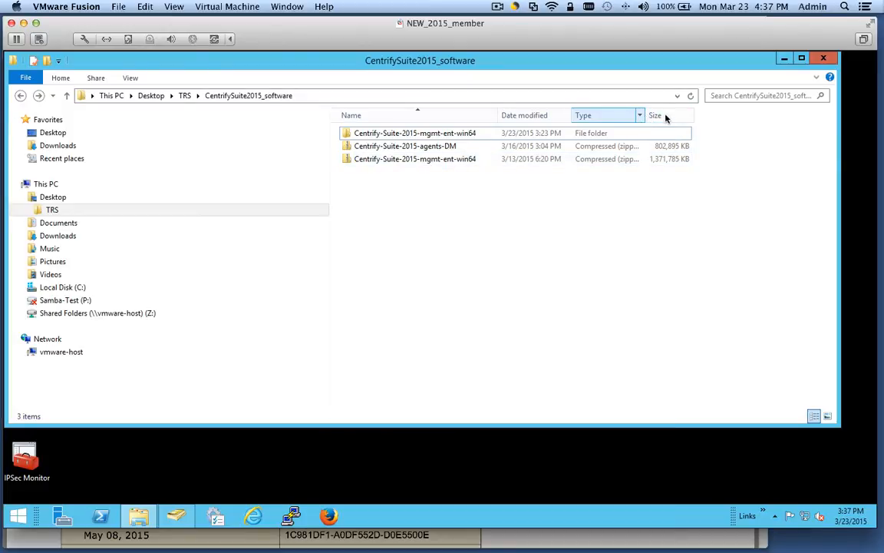
left_click_drag(648, 115, 671, 115)
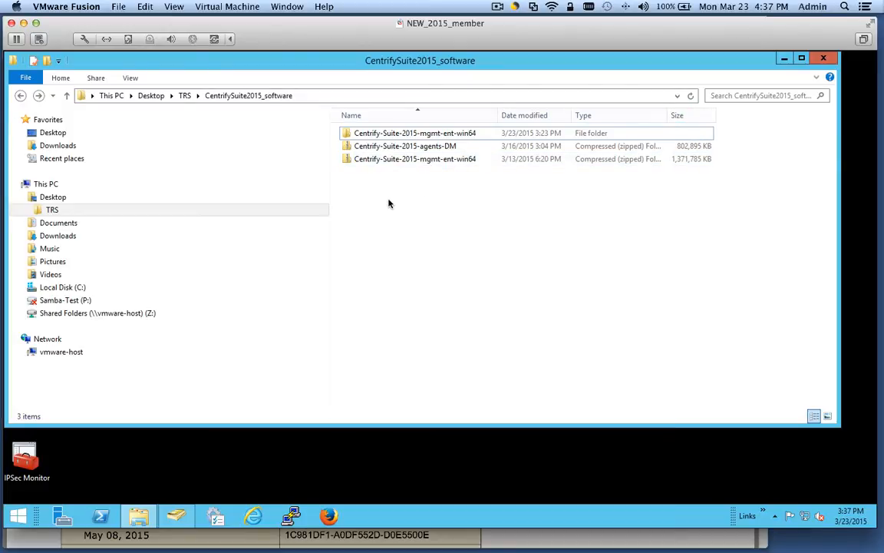
left_click(411, 135)
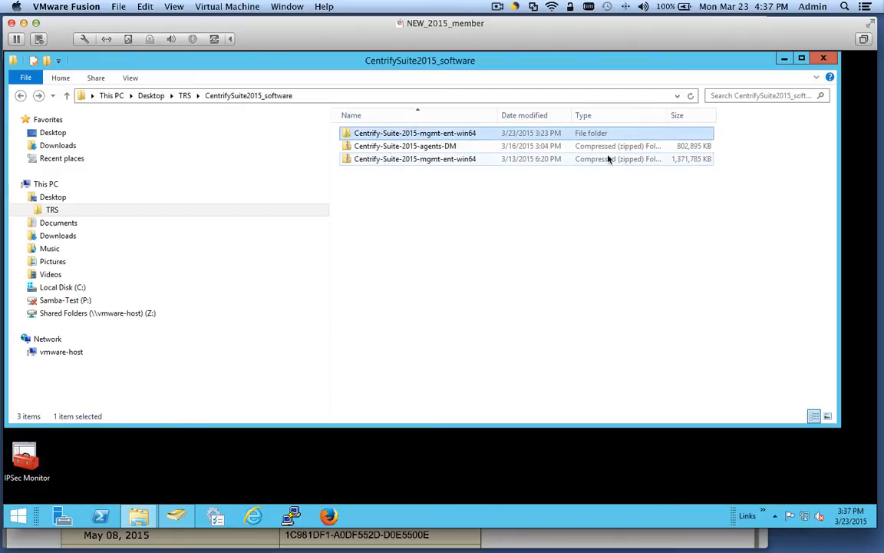
double_click(364, 129)
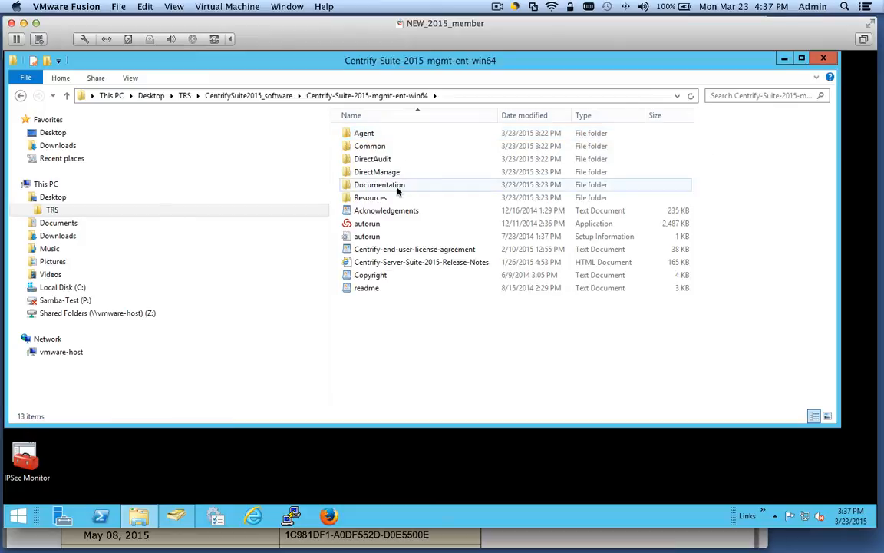
- Launch autorun to reach Getting Started and start the DirectManage Access install
left_click(374, 225)
double_click(374, 225)
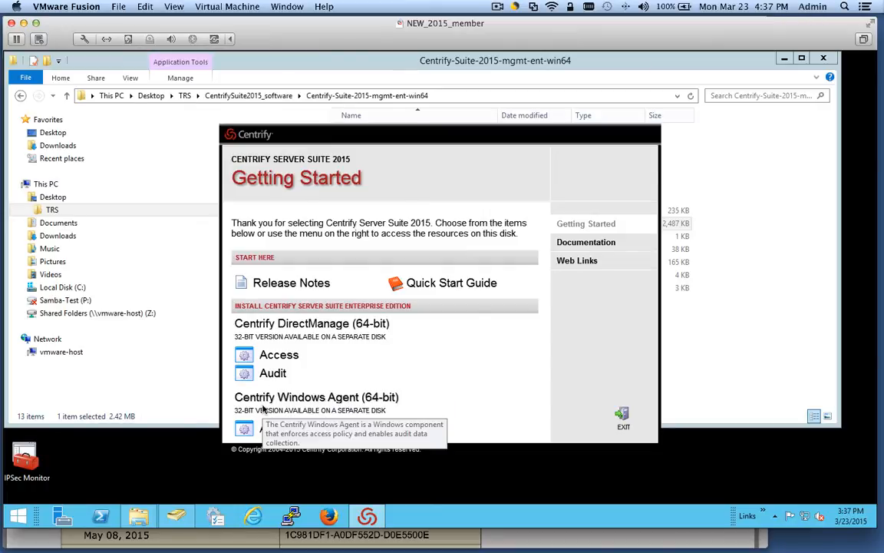
left_click(284, 355)
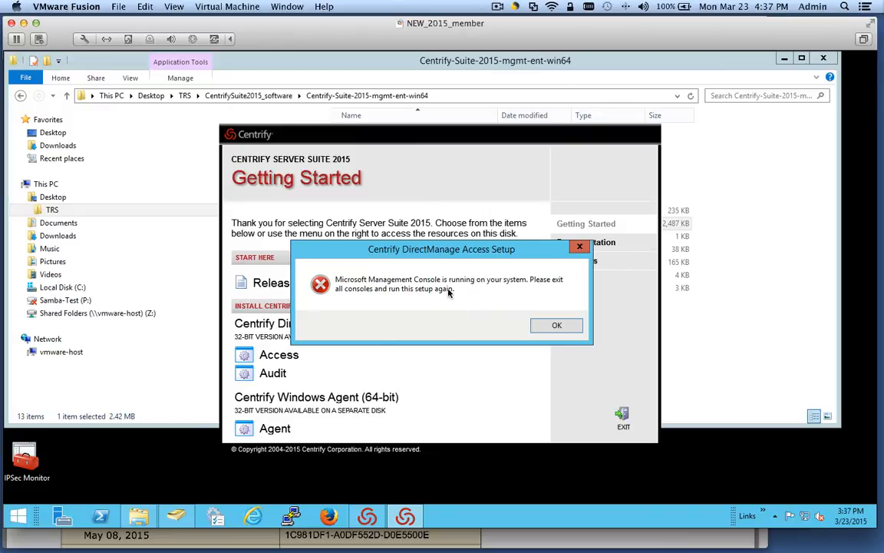
- Close Active Directory Users and Computers from the taskbar and dismiss the MMC error
right_click(176, 517)
left_click(129, 484)
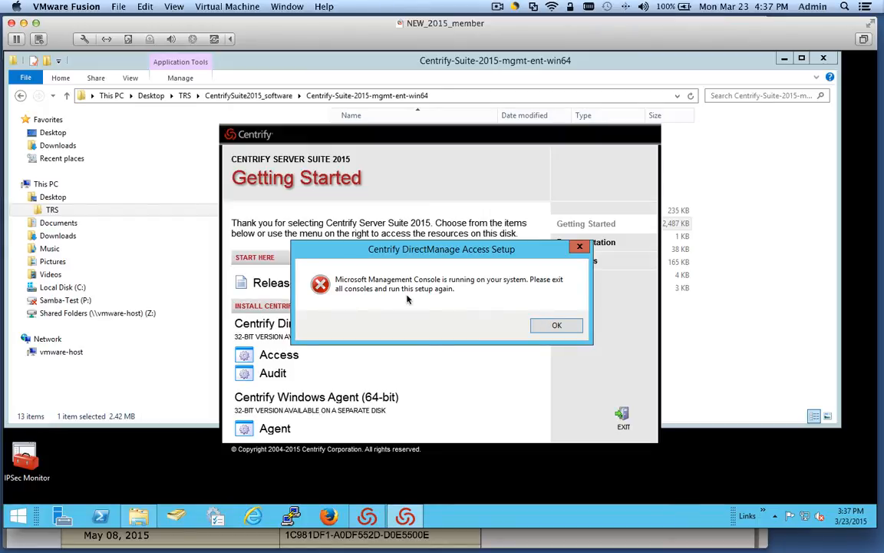
left_click(554, 325)
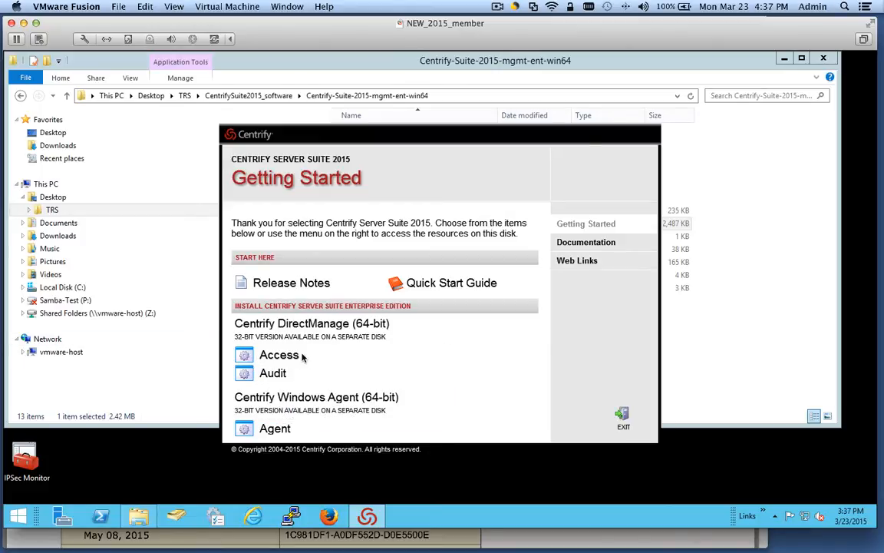
- Restart DirectManage Access setup, install SQL Server Compact prerequisites, accept the license, and enter the company name
left_click(278, 355)
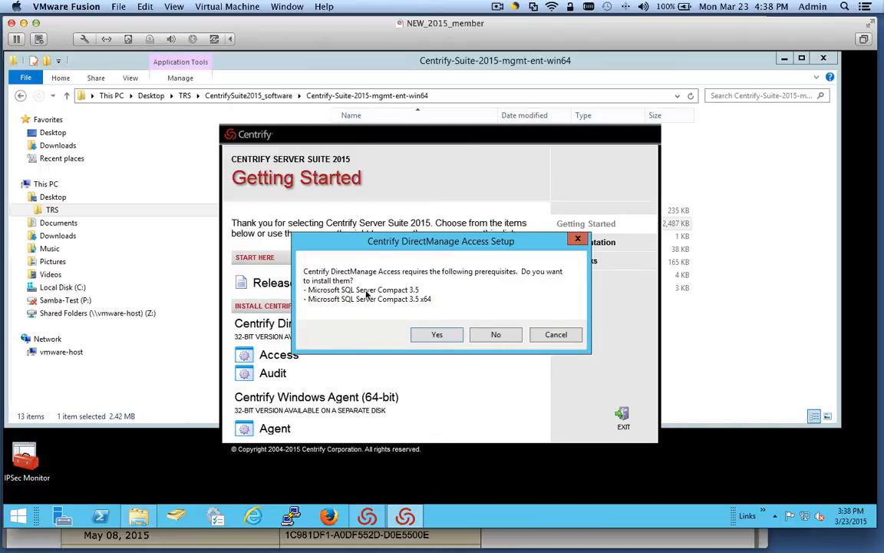
left_click(437, 335)
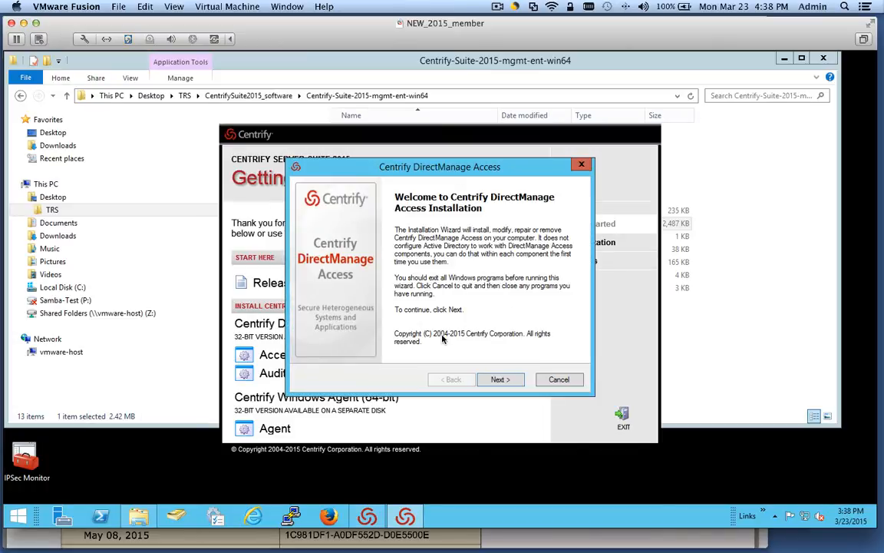
left_click(500, 378)
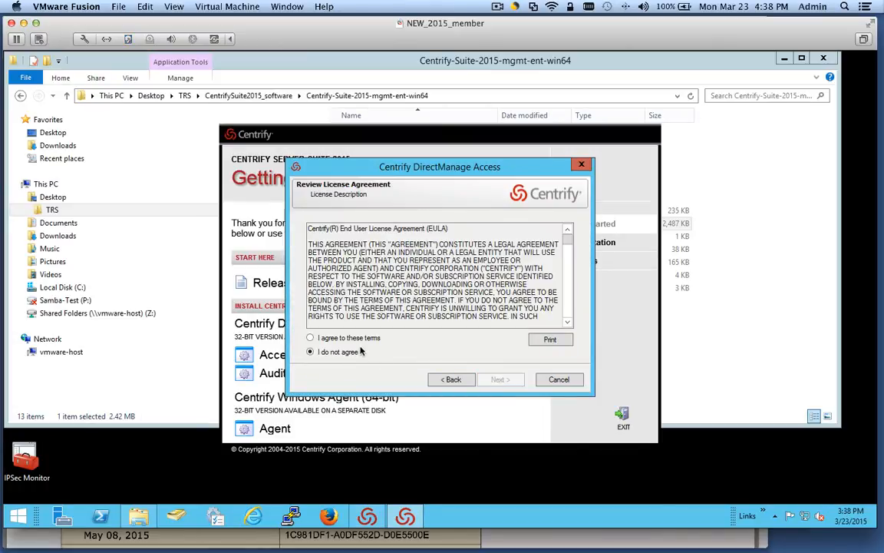
left_click(330, 337)
left_click(500, 380)
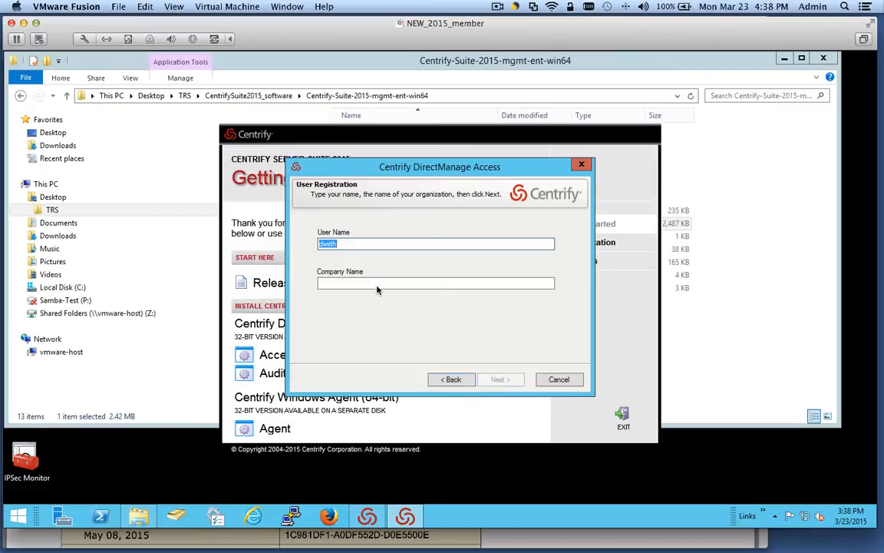
left_click(331, 282)
type("Centrify")
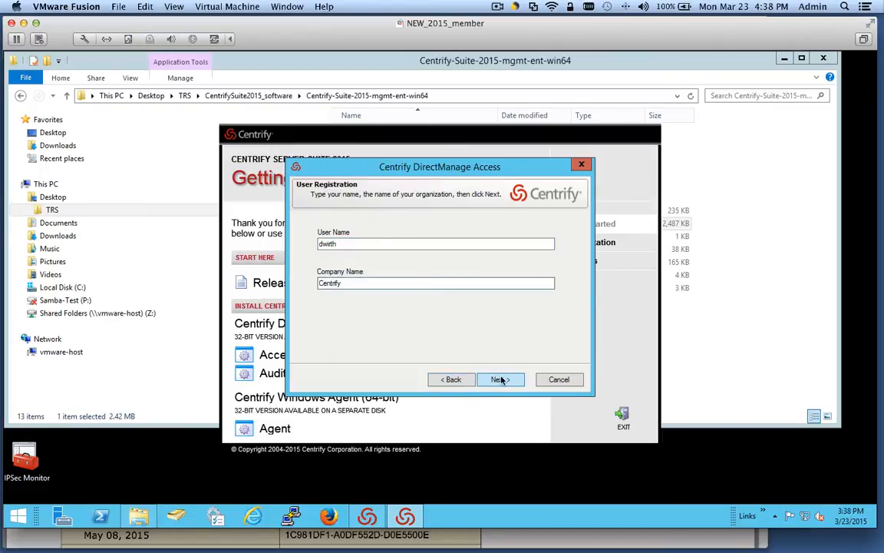
left_click(500, 379)
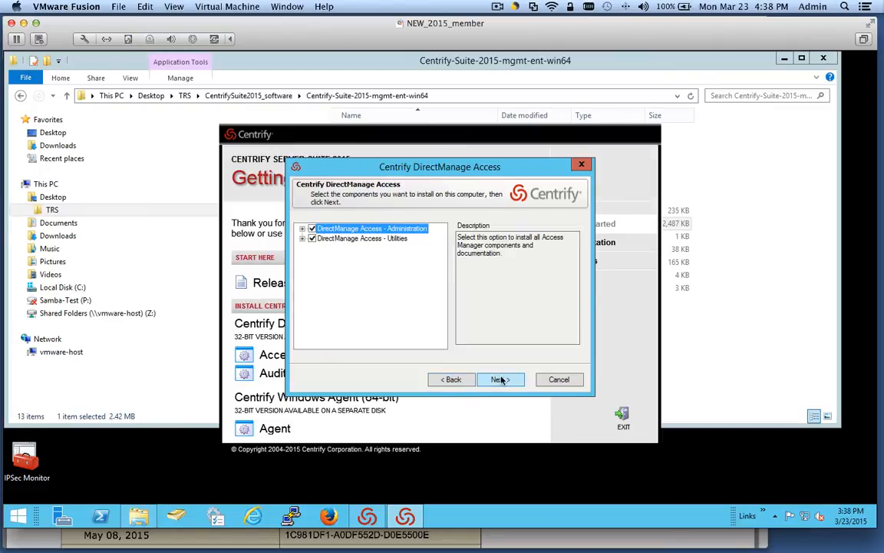
- Include Centrify Zone Provisioning Agent from DirectManage Access - Utilities and continue to the destination folder
double_click(366, 230)
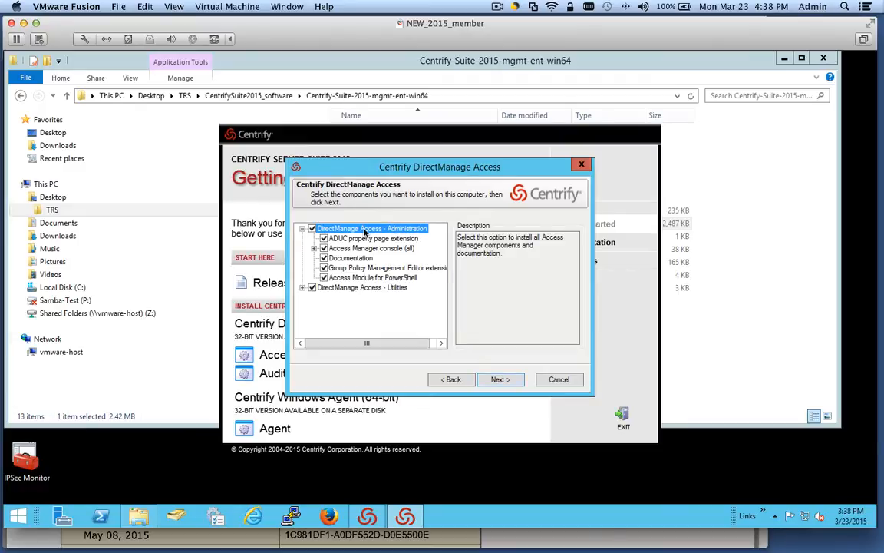
left_click(314, 248)
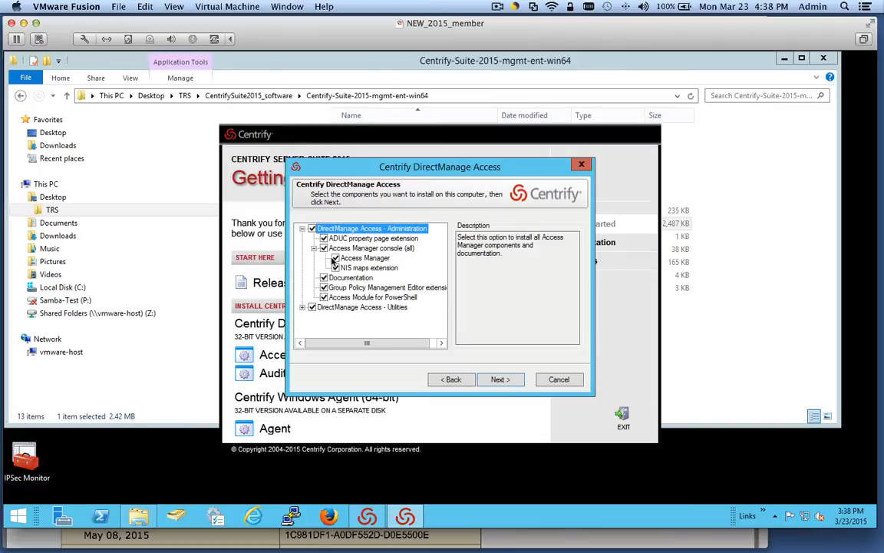
left_click(303, 307)
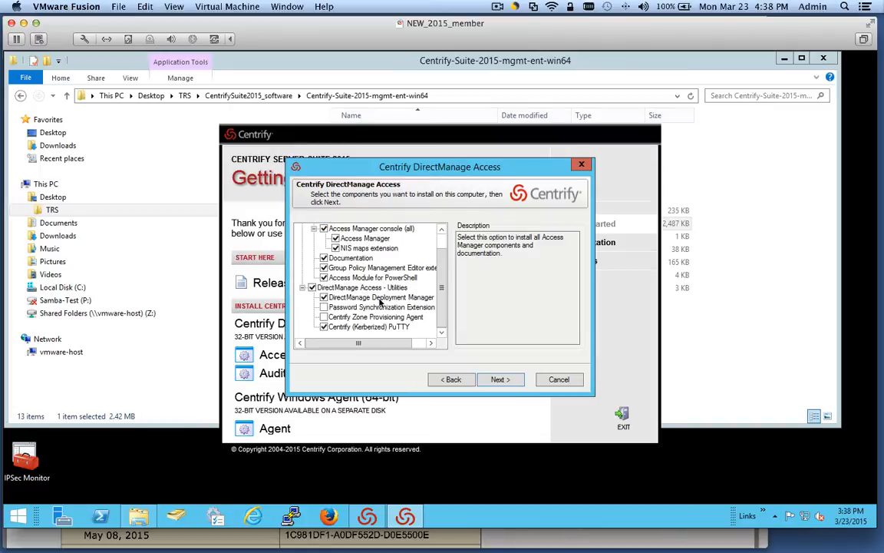
left_click(324, 318)
left_click(500, 379)
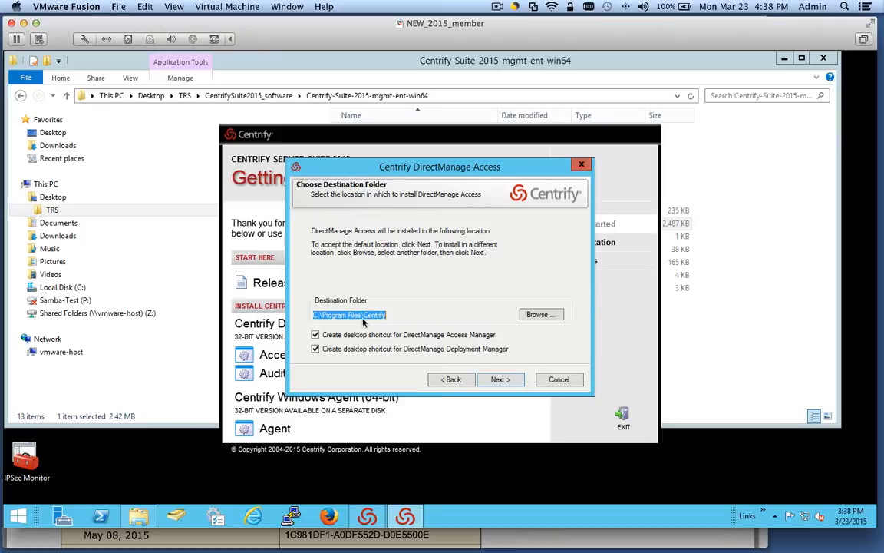
left_click(514, 379)
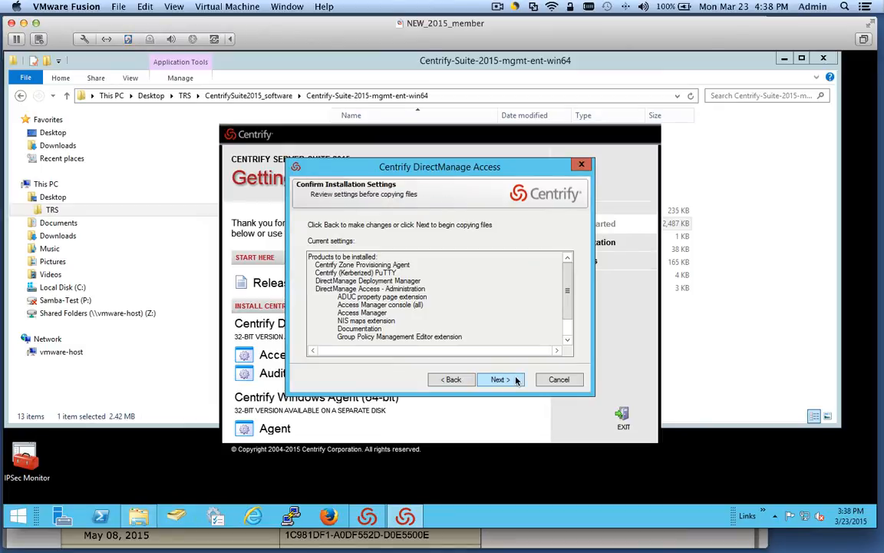
- Install to C:\Program Files\Centrify, finish without a ZPA service account, exit the launcher, minimize Explorer
left_click(516, 379)
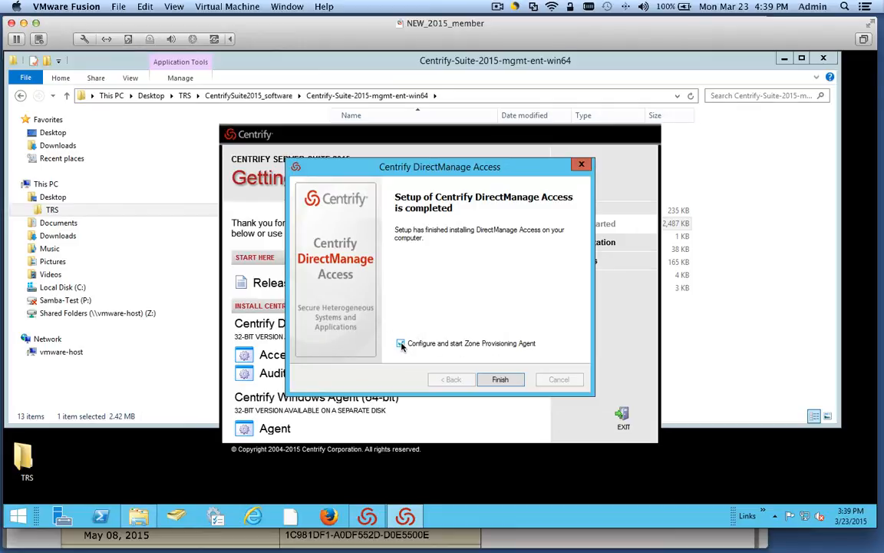
left_click(499, 380)
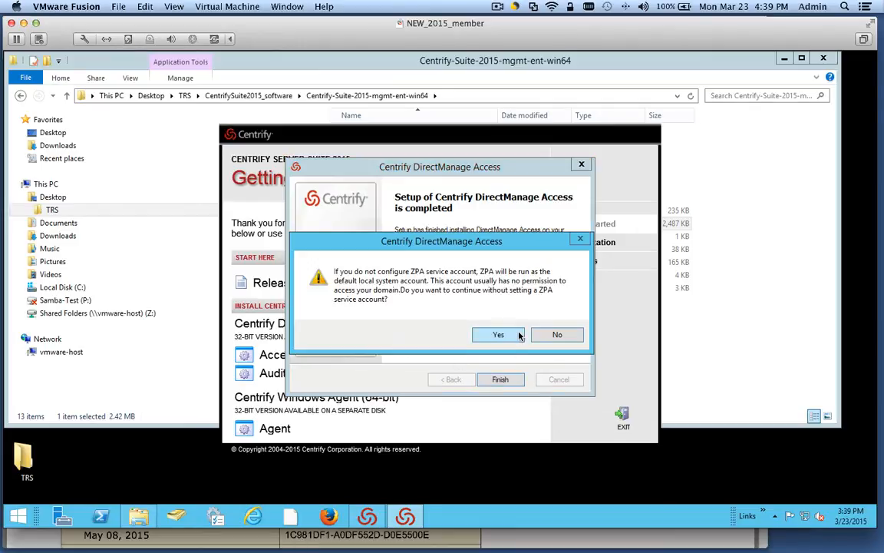
left_click(498, 336)
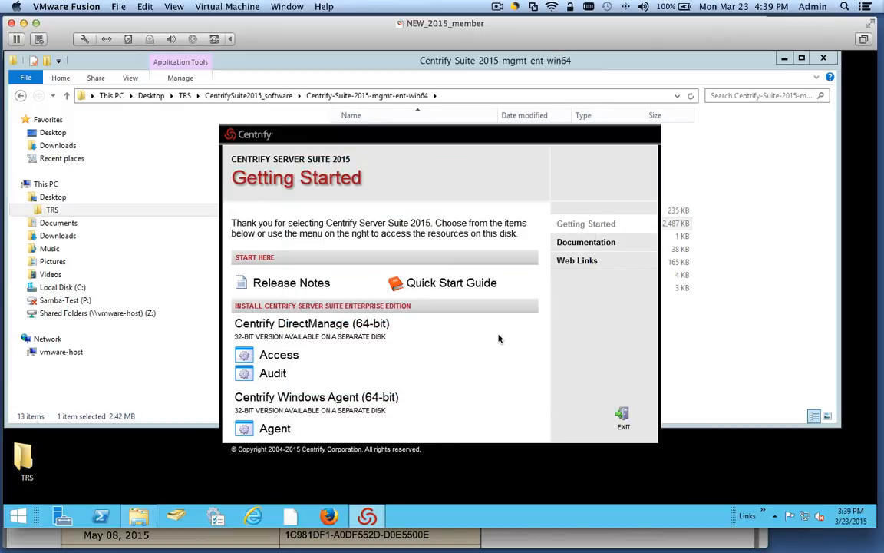
left_click(624, 416)
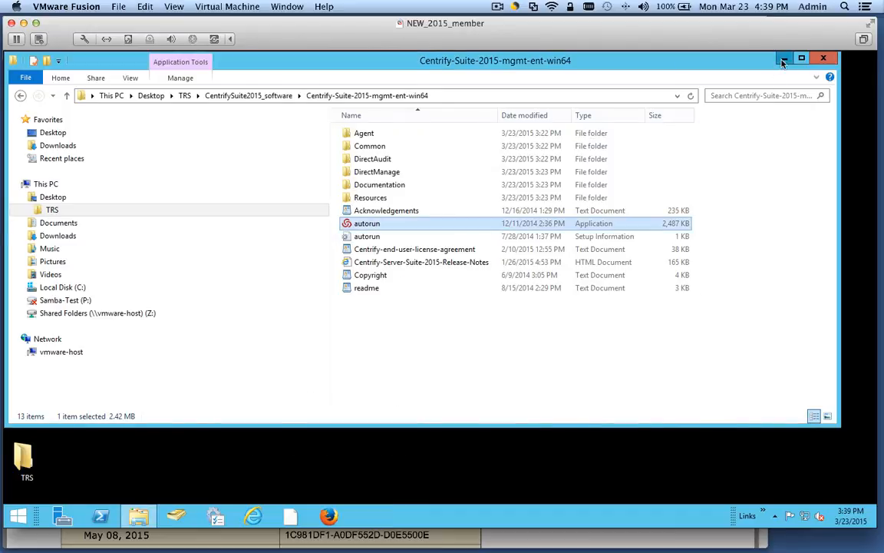
left_click(705, 54)
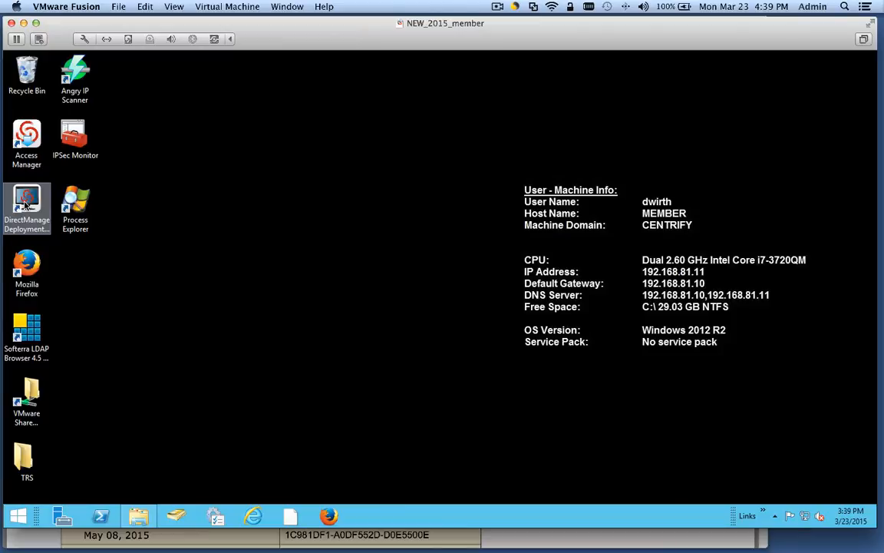
- Launch Access Manager and continue its setup wizard with the current user credentials
double_click(26, 140)
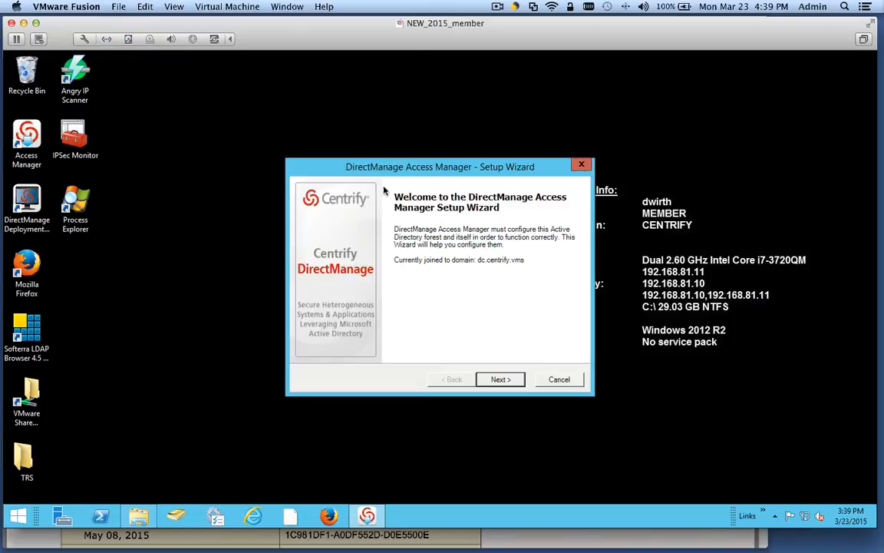
left_click(500, 379)
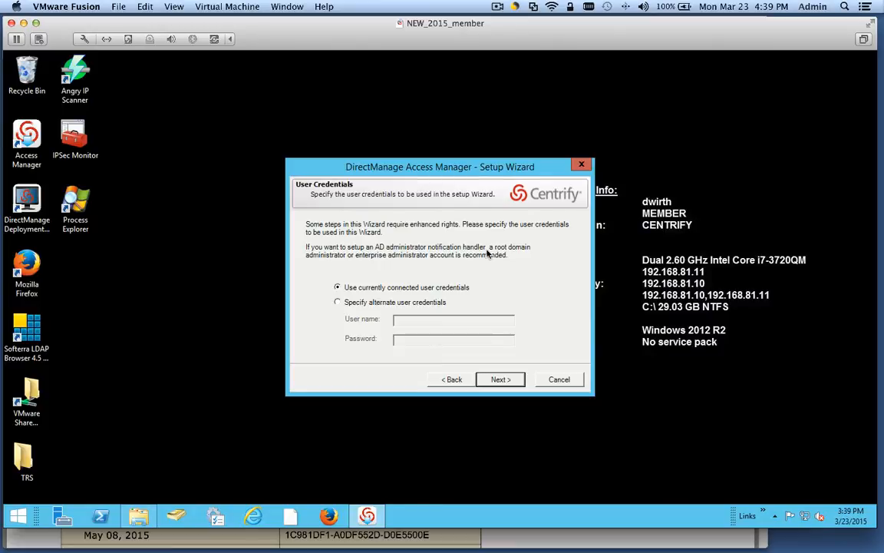
left_click(501, 380)
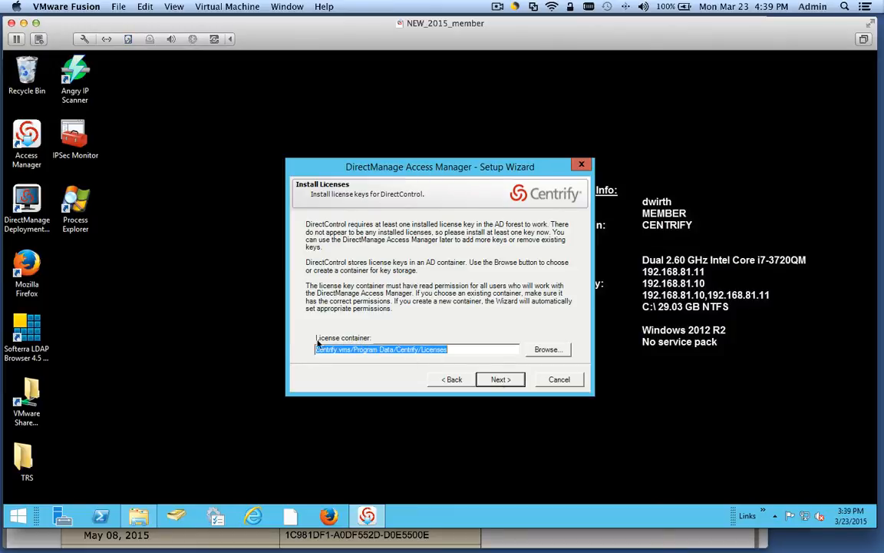
- Choose centrify.vms/Centrify/Licenses as the license container and grant it read permission
left_click(367, 350)
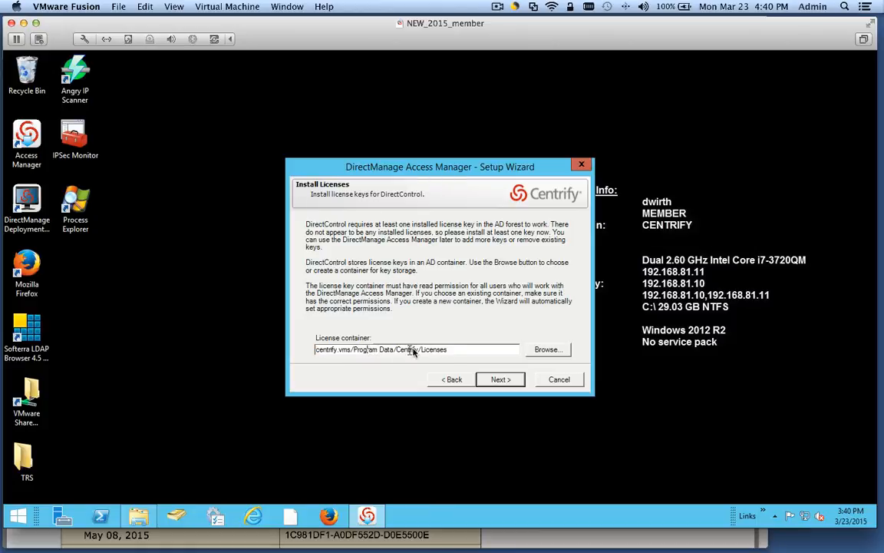
left_click(548, 349)
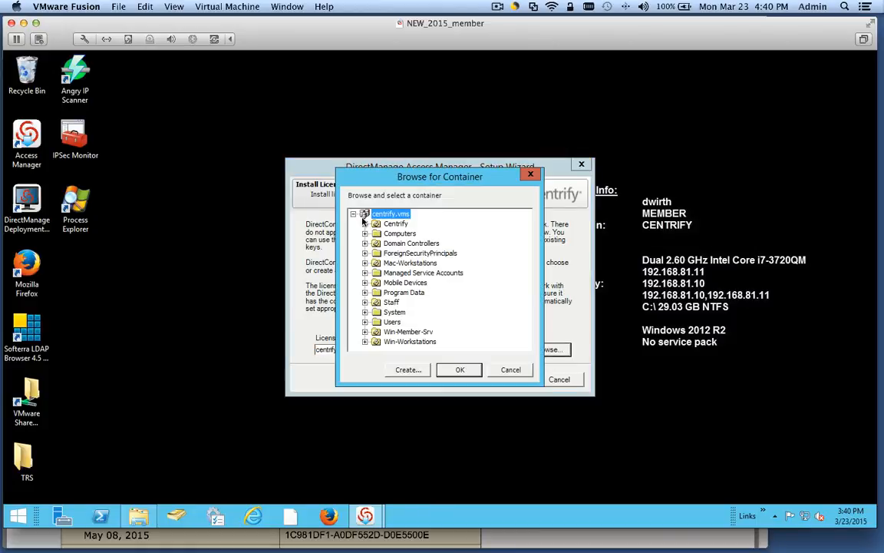
left_click(365, 223)
left_click(407, 243)
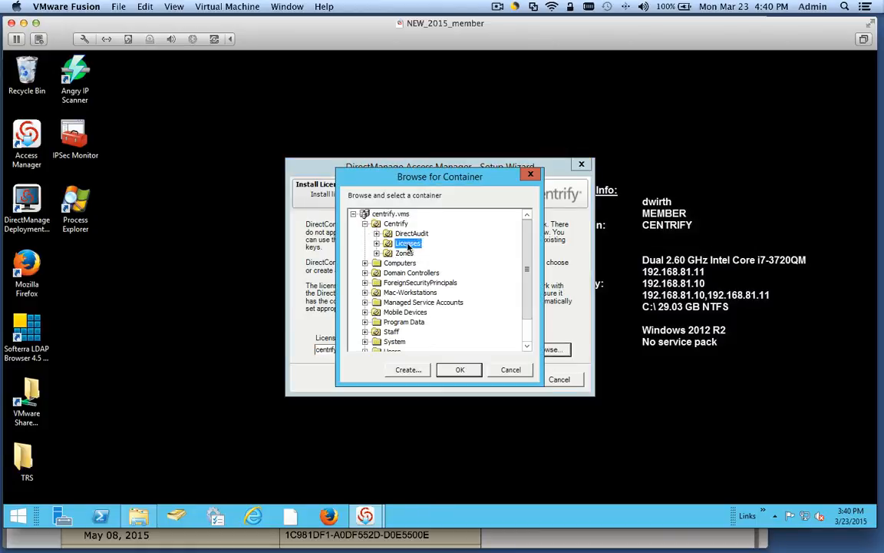
left_click(460, 370)
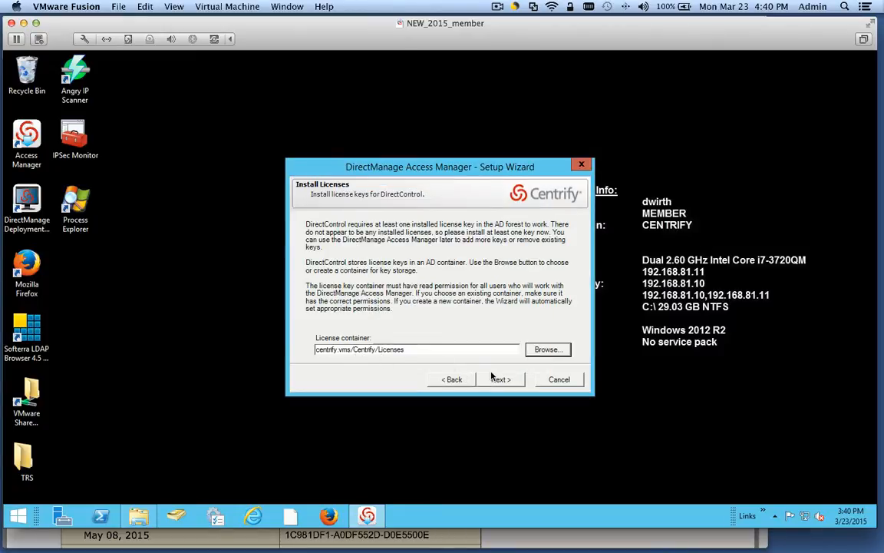
left_click(497, 379)
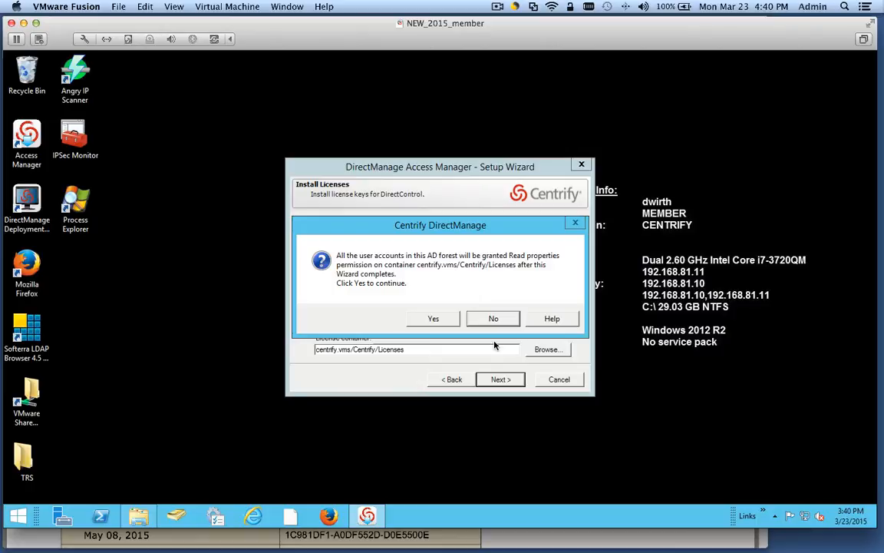
left_click(438, 319)
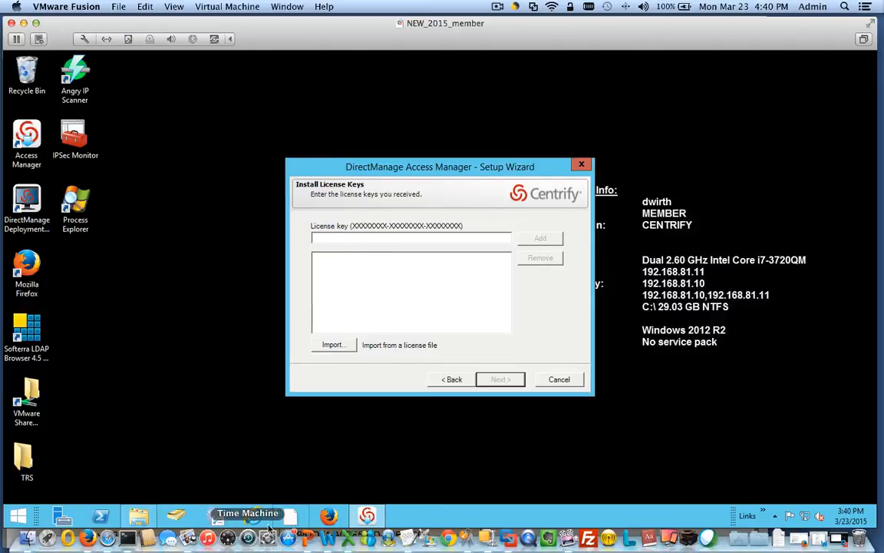
- Copy the evaluation license key from the note and add it to the installed keys
key("super+Tab")
key("super+Tab")
key("super+Tab")
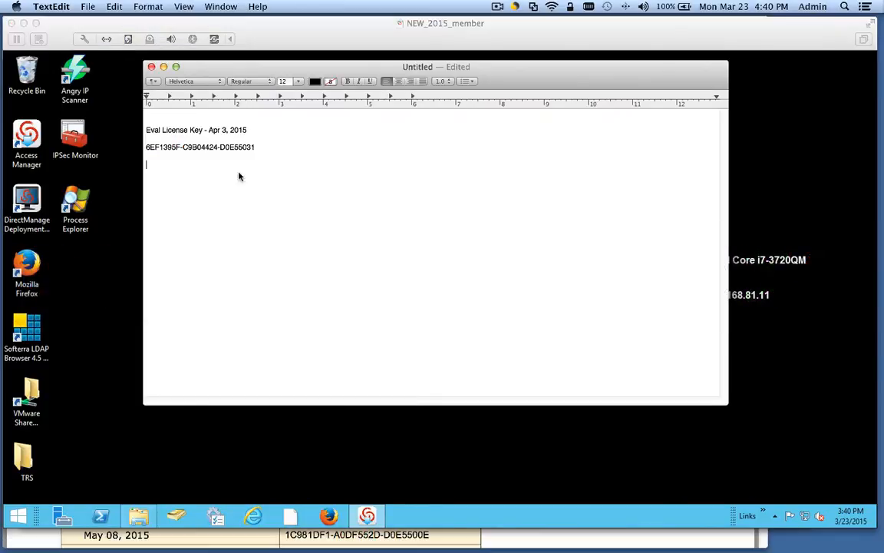
left_click_drag(255, 147, 147, 146)
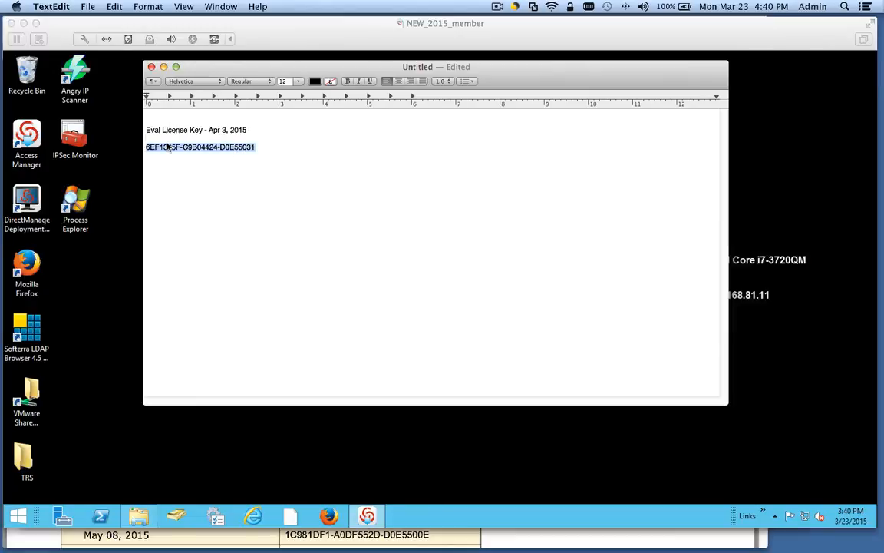
right_click(167, 145)
left_click(223, 192)
key("super+Tab")
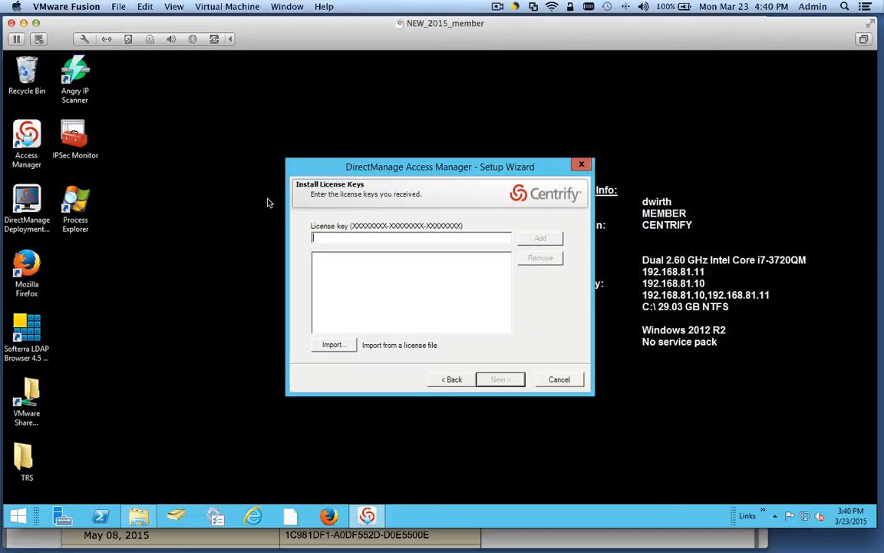
left_click(326, 237)
key("ctrl+v")
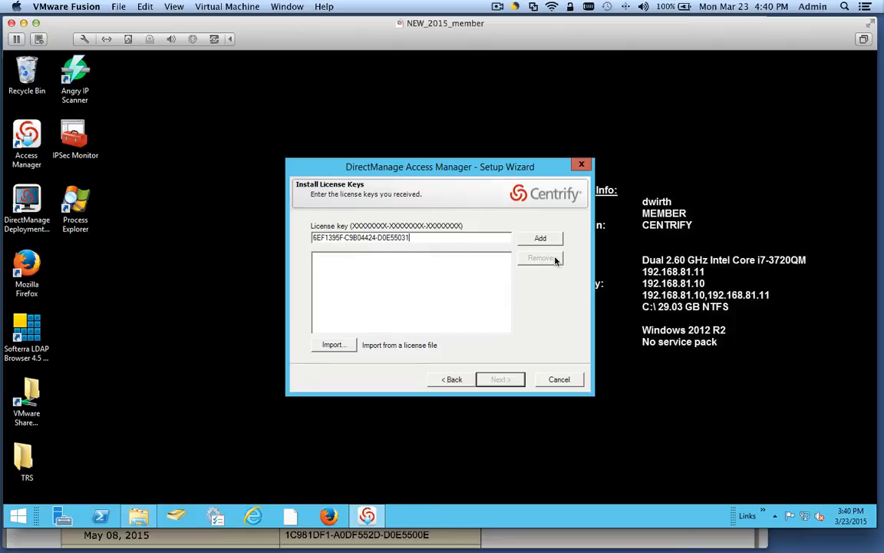
left_click(540, 238)
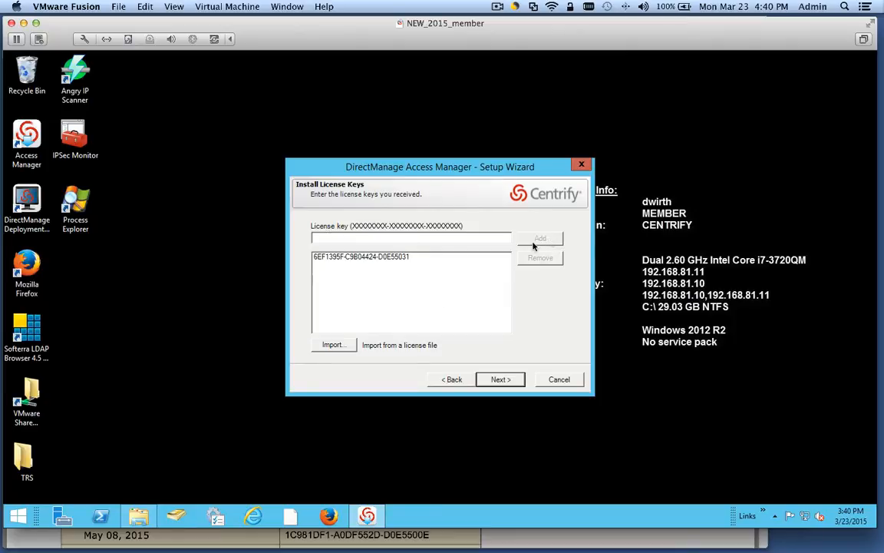
- Set centrify.vms/Centrify/Zones as the default zone container and finish the setup wizard
left_click(509, 380)
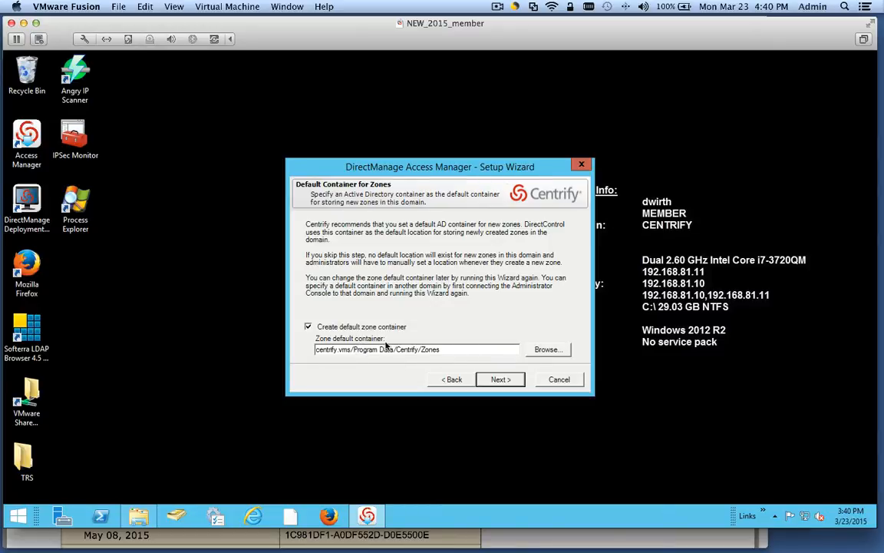
left_click(548, 350)
left_click(365, 223)
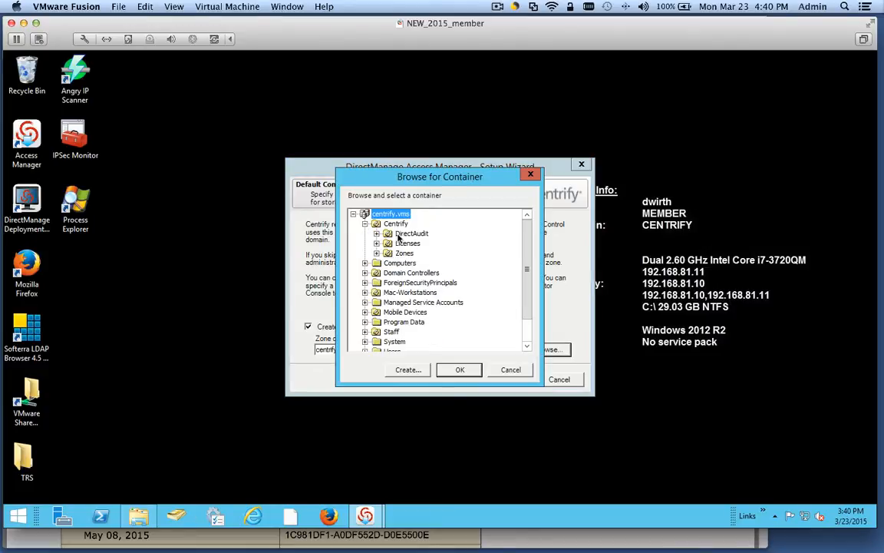
left_click(404, 253)
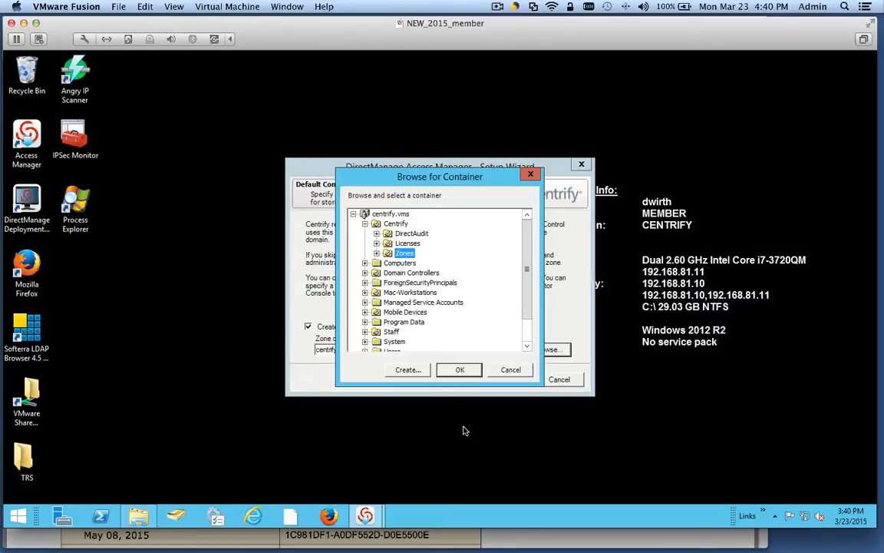
left_click(459, 370)
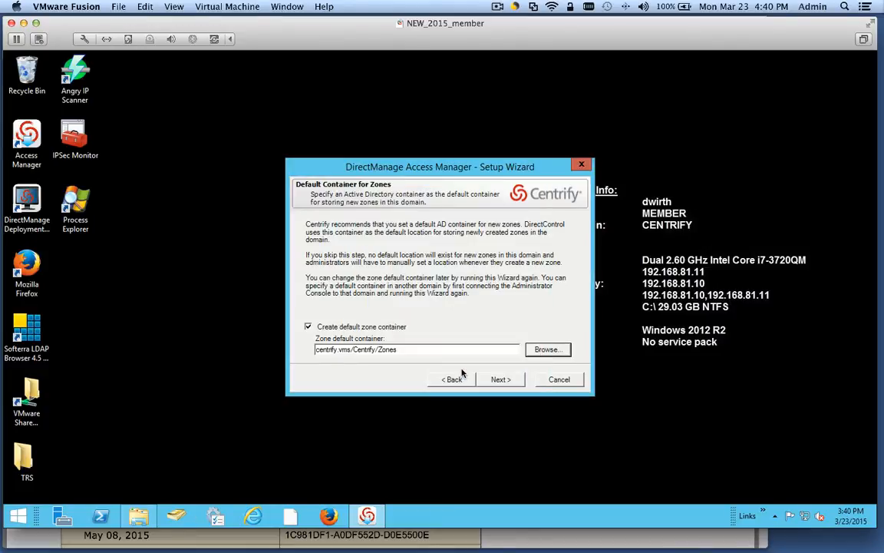
left_click(500, 379)
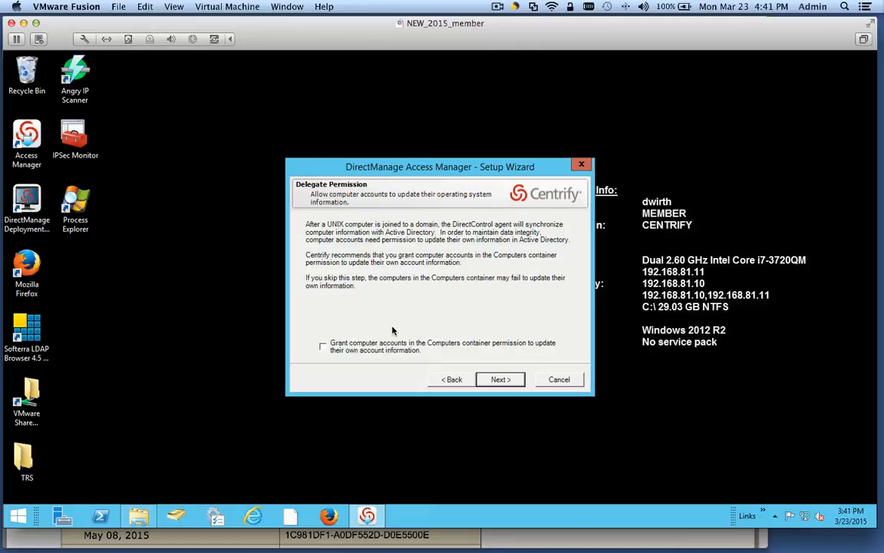
left_click(511, 381)
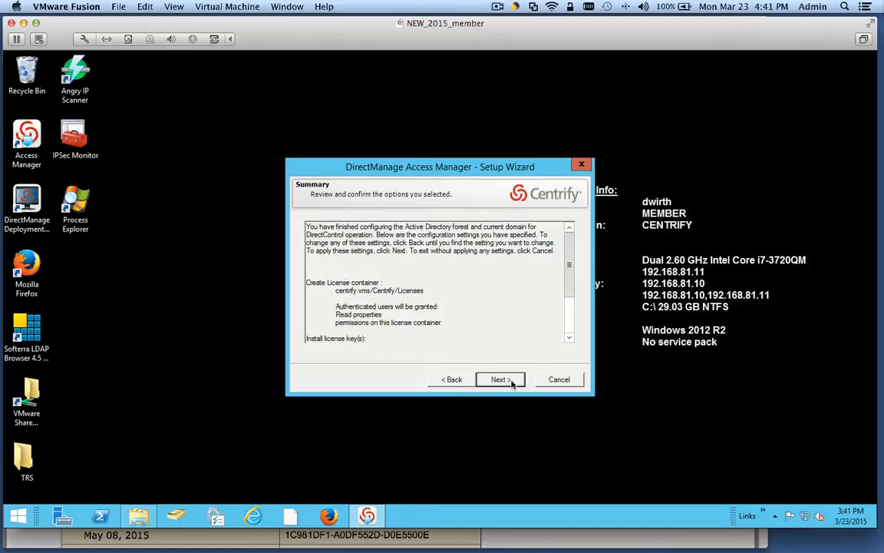
left_click(505, 380)
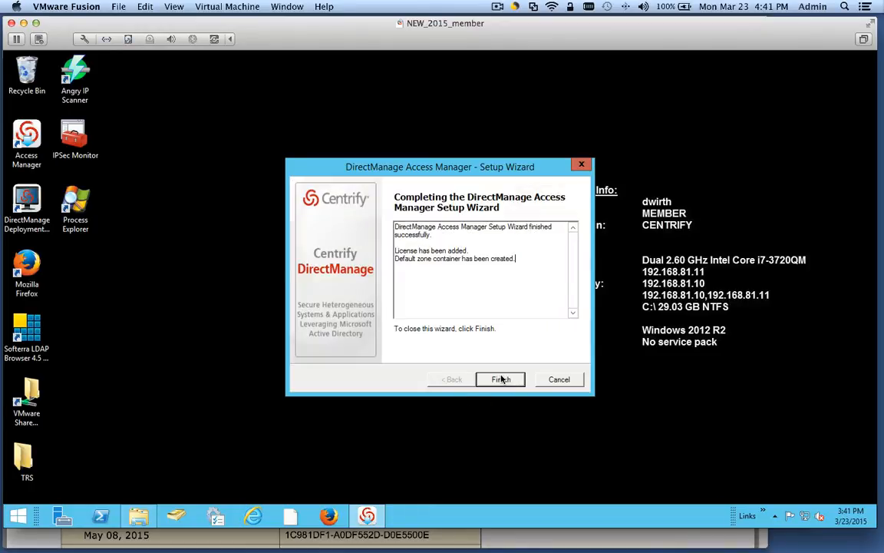
left_click(501, 379)
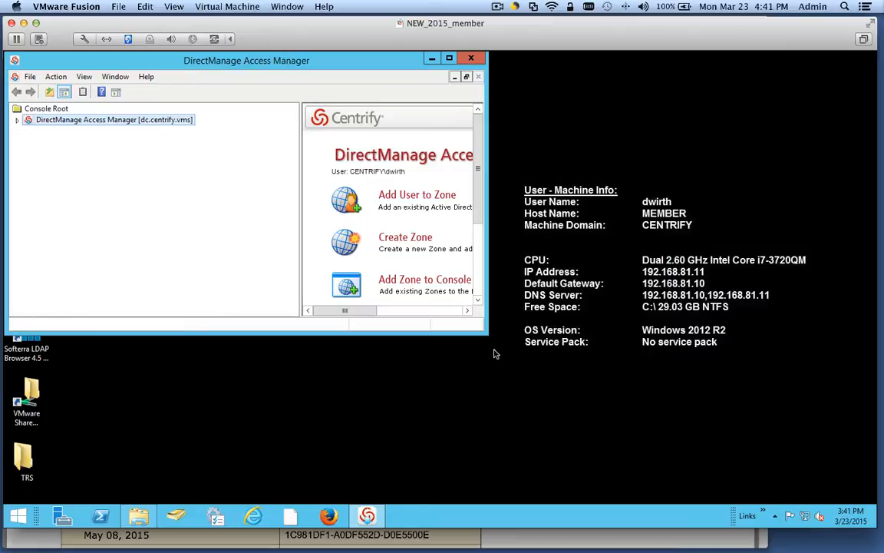
- Enlarge the console and create a zone named Global in centrify.vms/Centrify/Zones
left_click_drag(484, 336, 728, 476)
left_click_drag(255, 70, 309, 80)
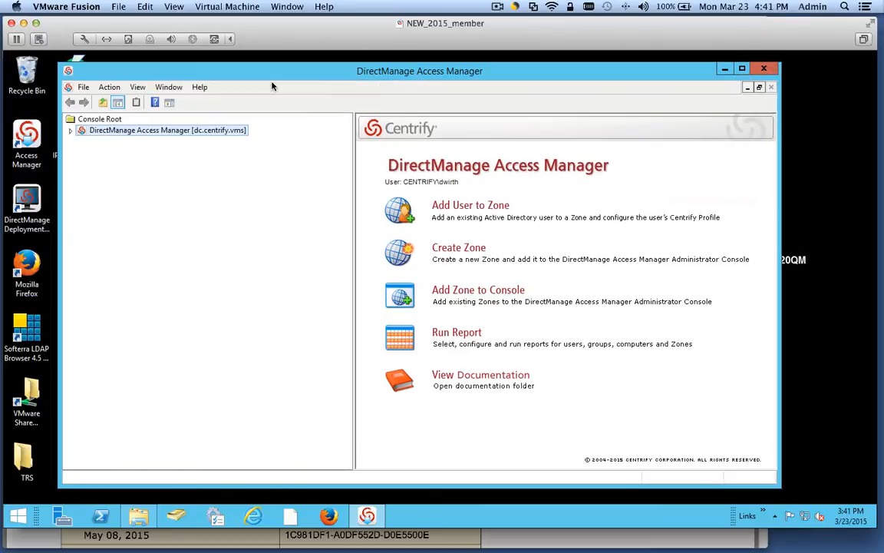
left_click(70, 132)
right_click(108, 145)
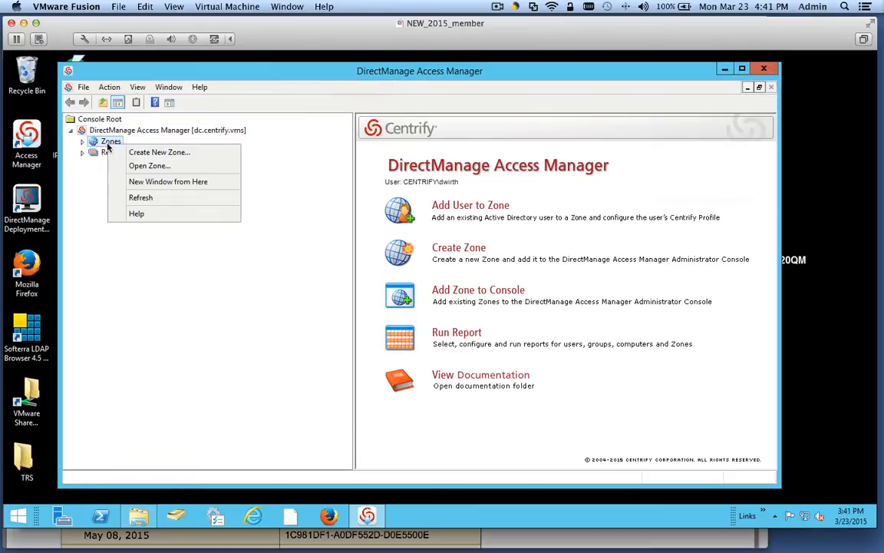
left_click(169, 153)
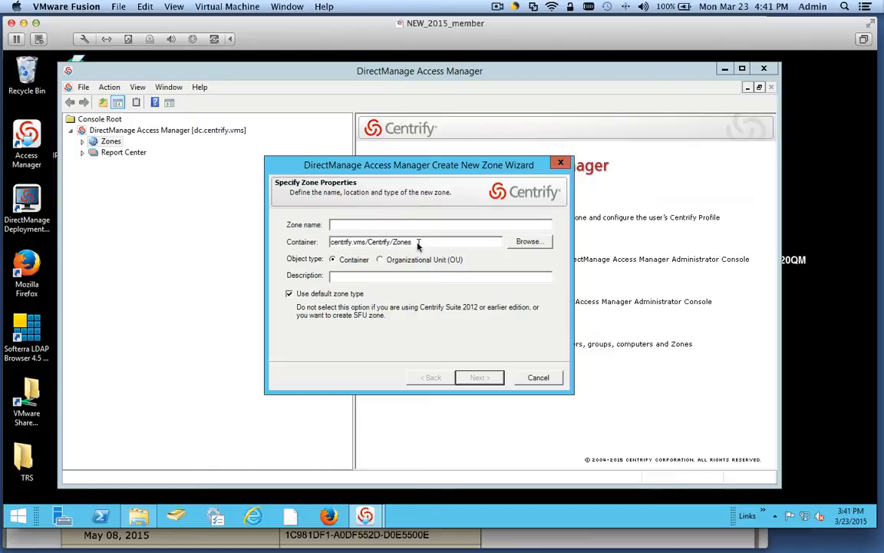
double_click(341, 244)
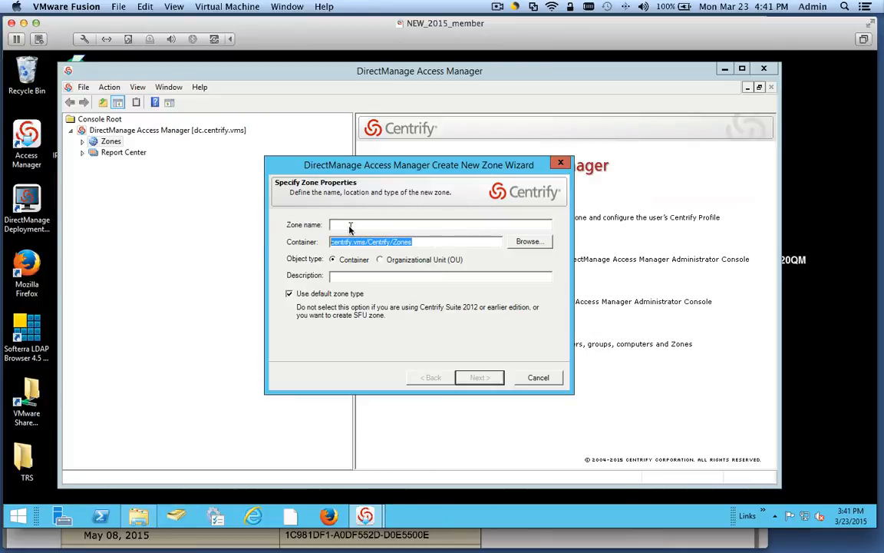
left_click(426, 243)
left_click(353, 226)
type("Global")
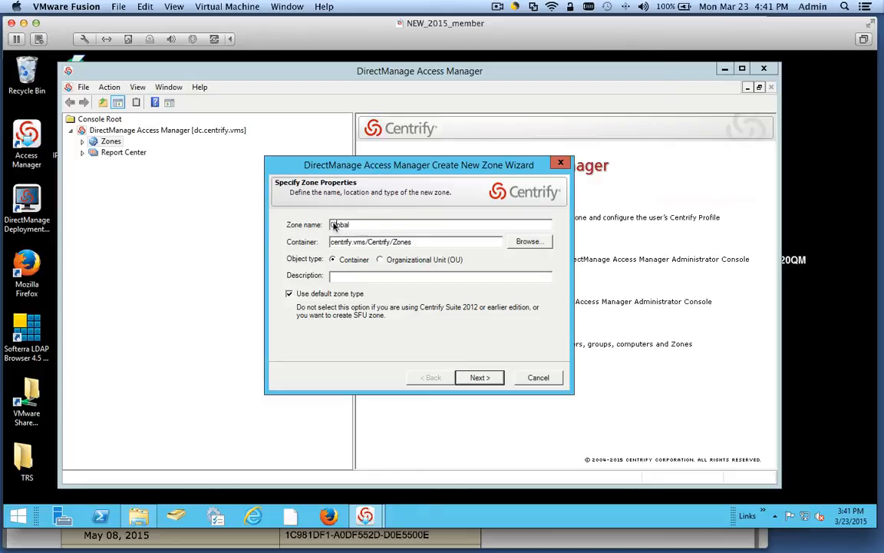
left_click(478, 378)
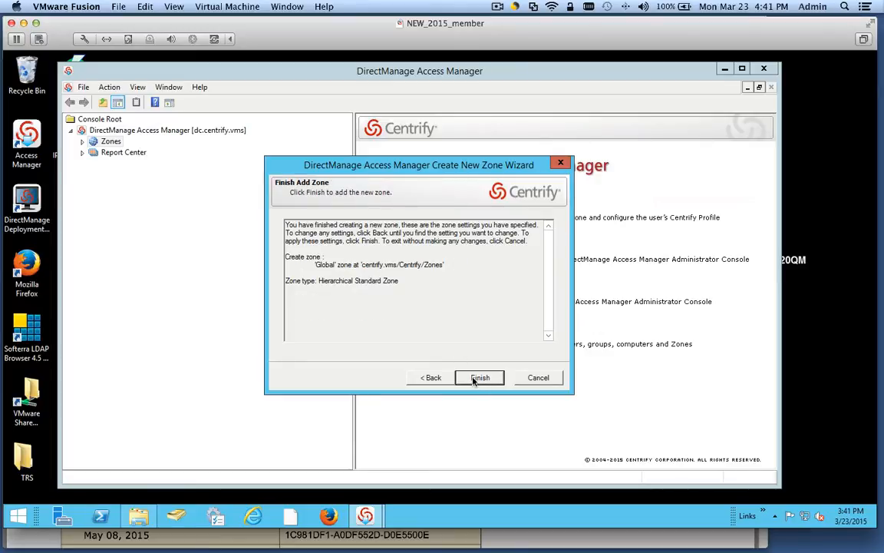
left_click(477, 378)
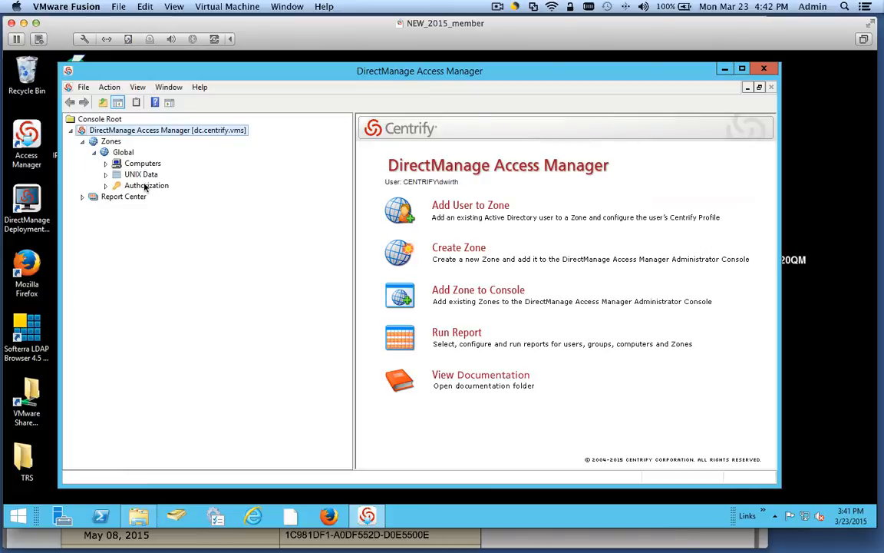
- Select Global, expand its Authorization node, and bring up its actions menu
left_click(123, 152)
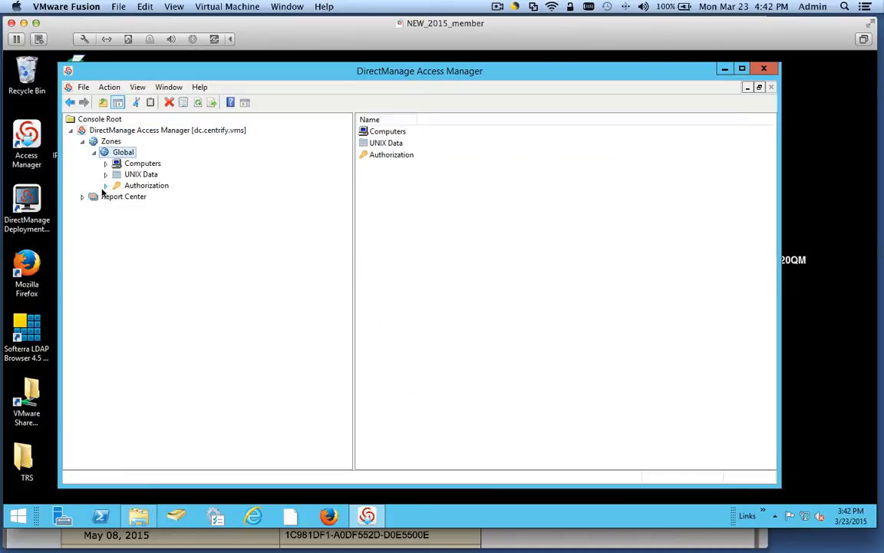
left_click(106, 185)
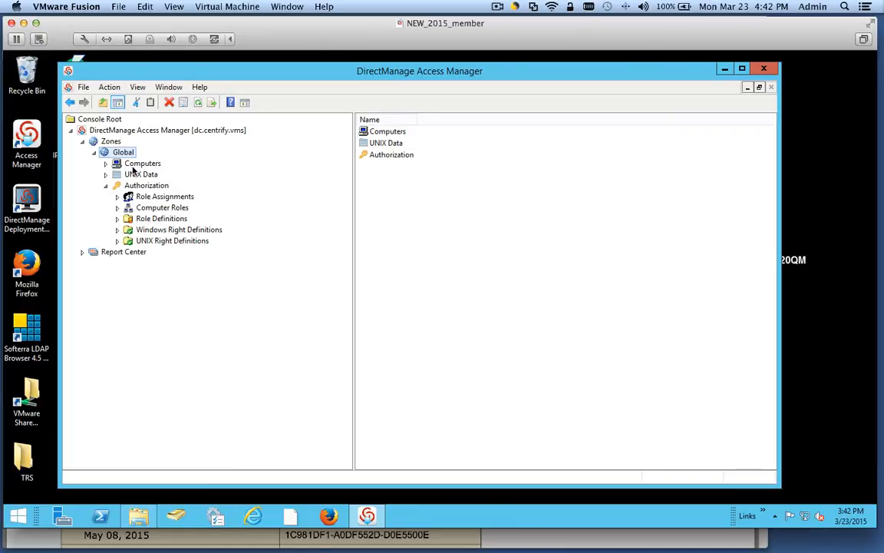
right_click(123, 152)
- Create a Linux child zone under Global
left_click(188, 160)
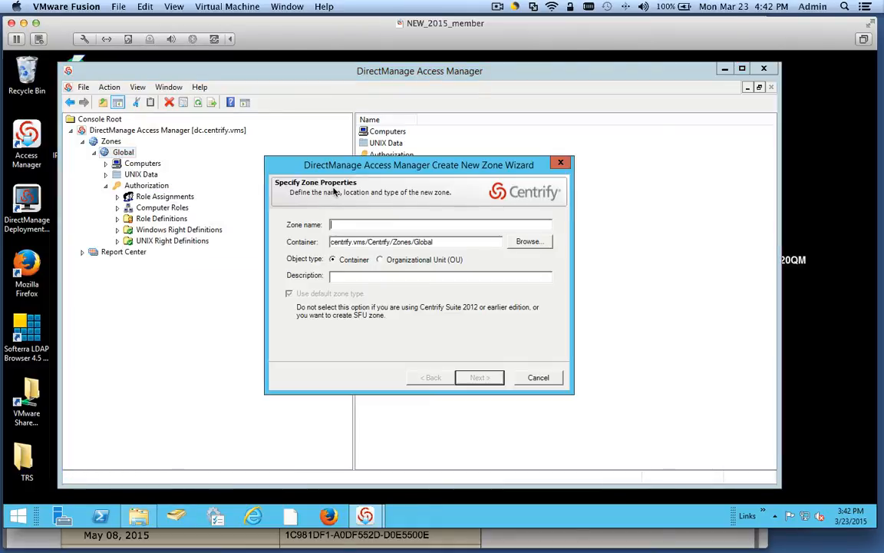
type("Linux")
left_click(479, 377)
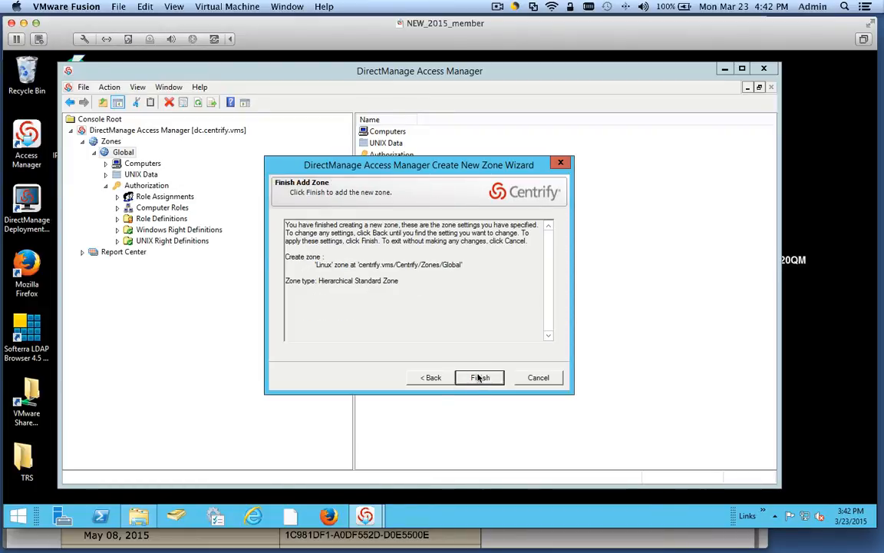
left_click(479, 377)
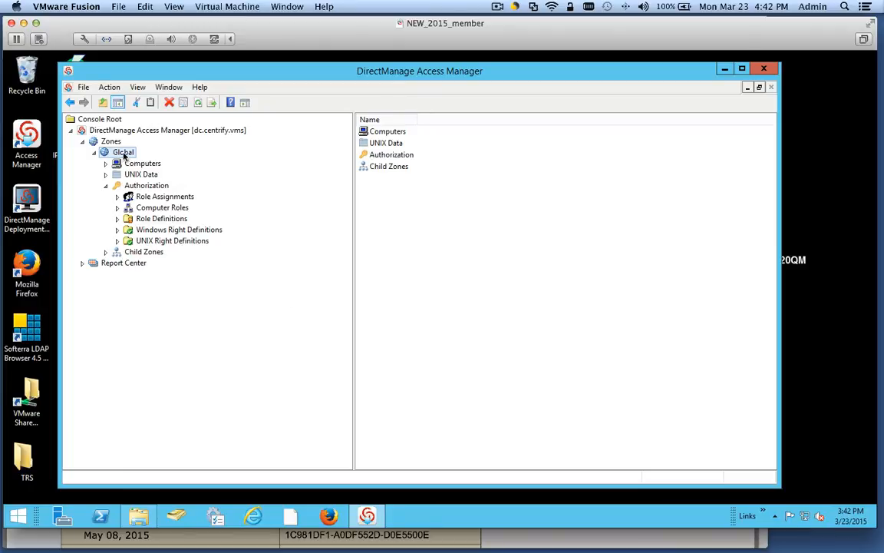
- Create a Mac child zone from the Child Zones container
right_click(127, 253)
left_click(105, 252)
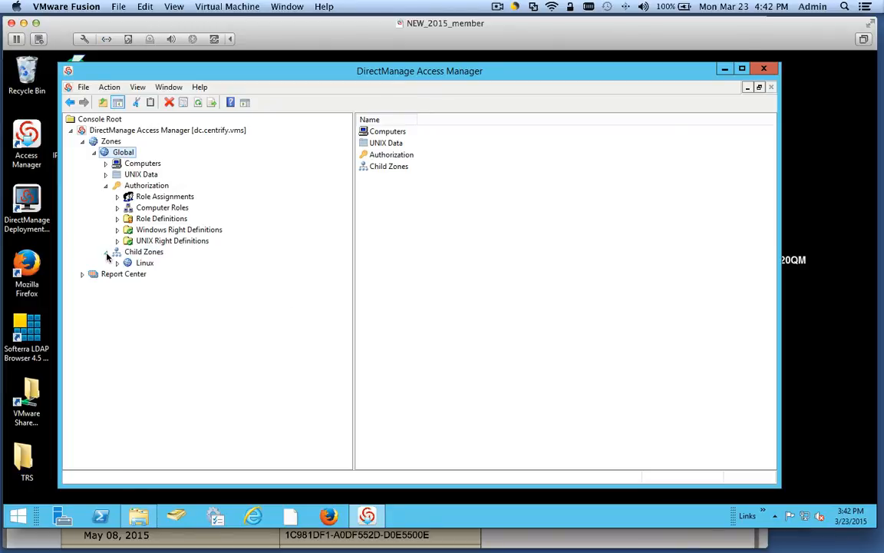
right_click(145, 253)
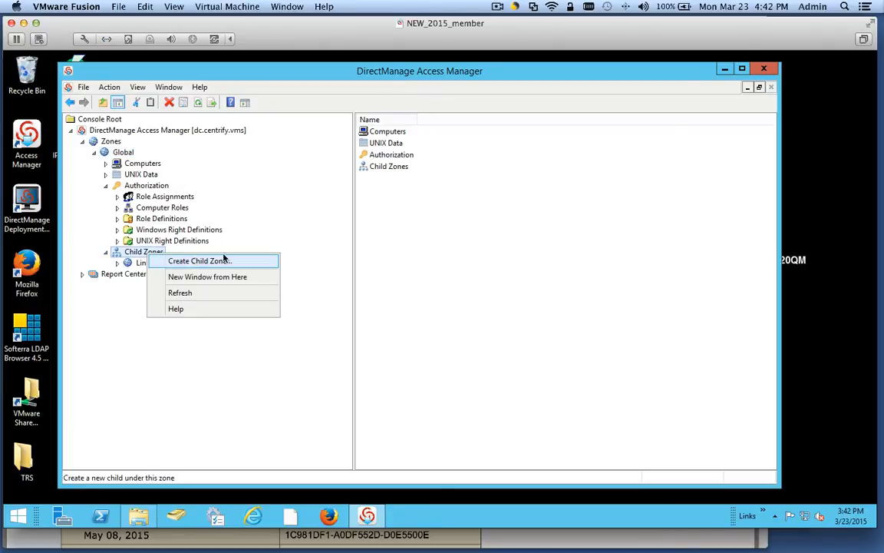
left_click(198, 260)
type("Mac")
left_click(467, 376)
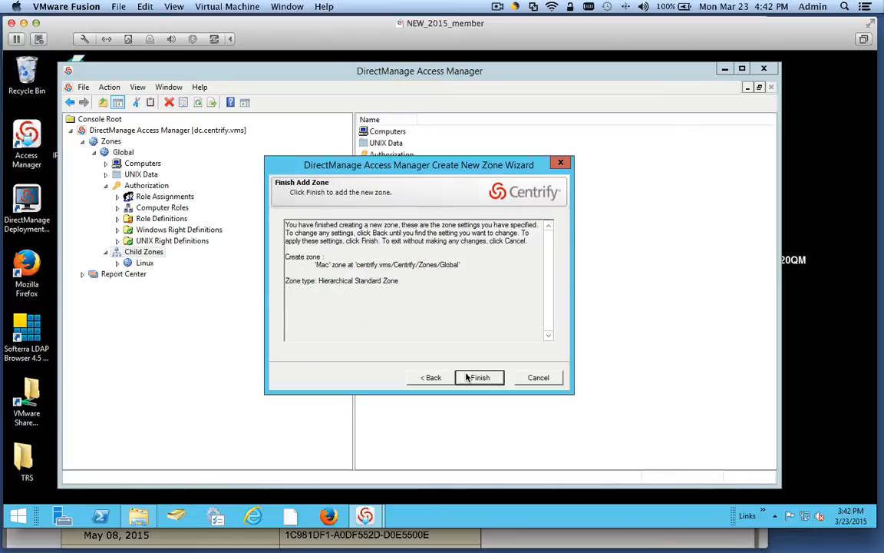
left_click(470, 377)
- Create a Win child zone from the Child Zones container
right_click(149, 258)
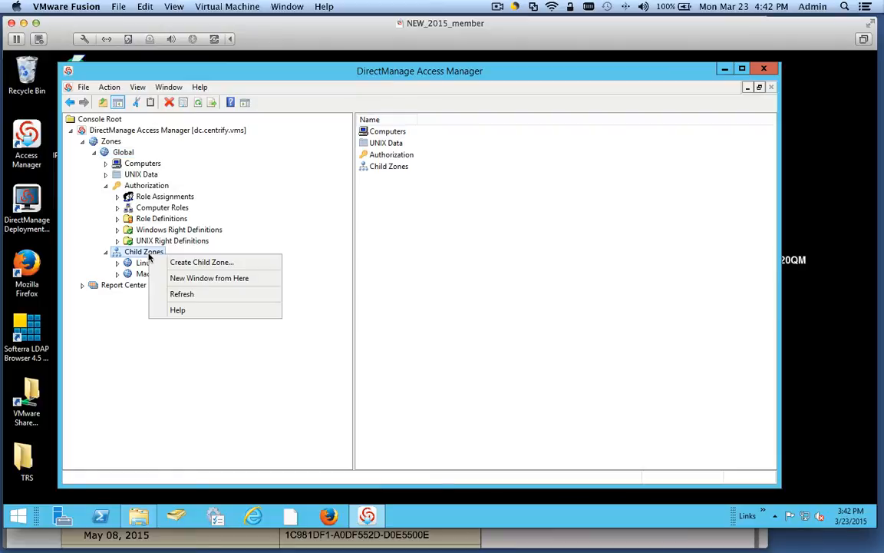
left_click(203, 264)
type("Window")
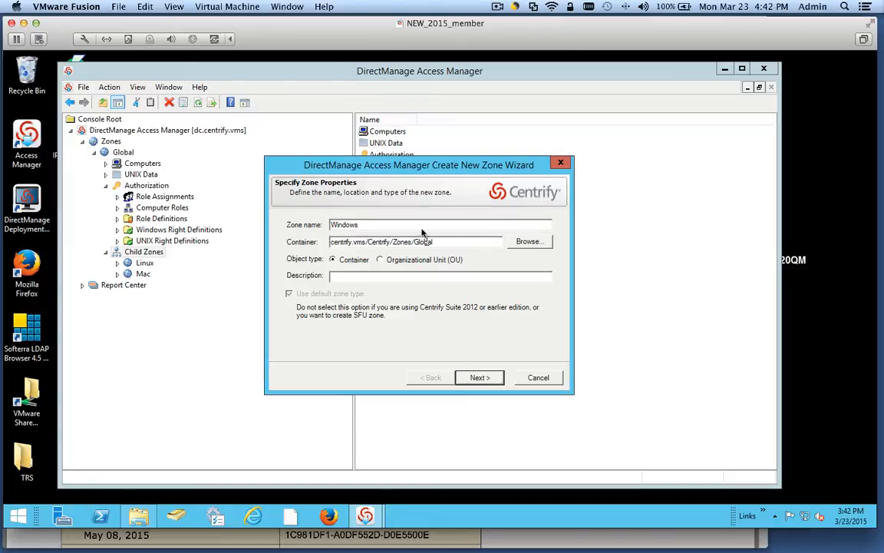
left_click(473, 378)
left_click(476, 378)
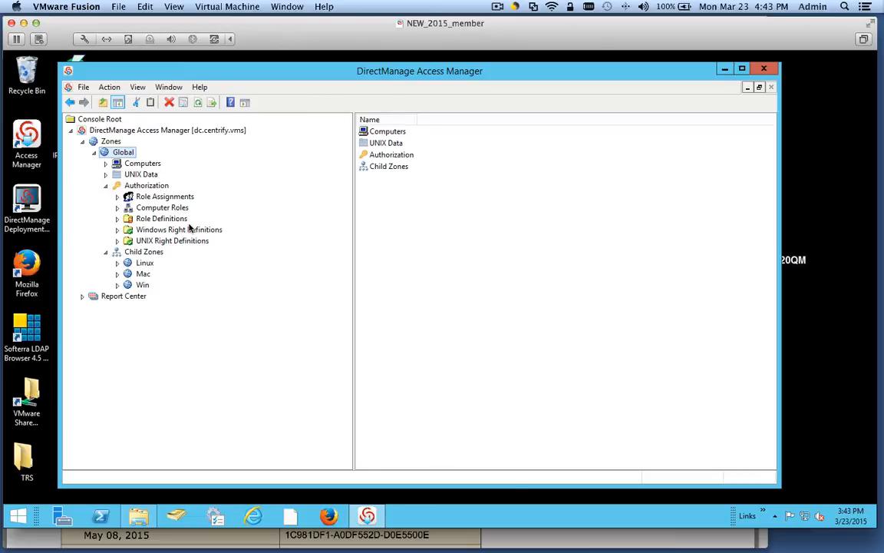
- Collapse Authorization, widen the item list, and select Users under Global's UNIX Data
left_click(106, 186)
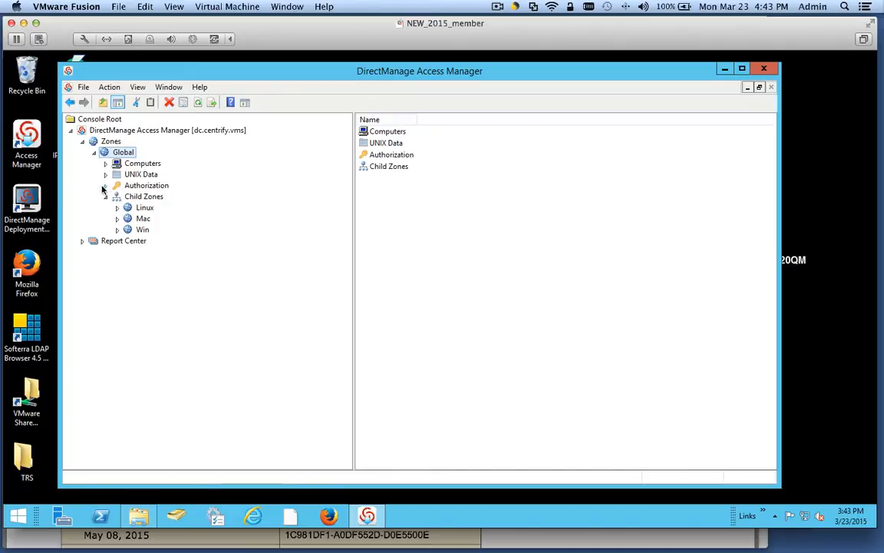
left_click(106, 196)
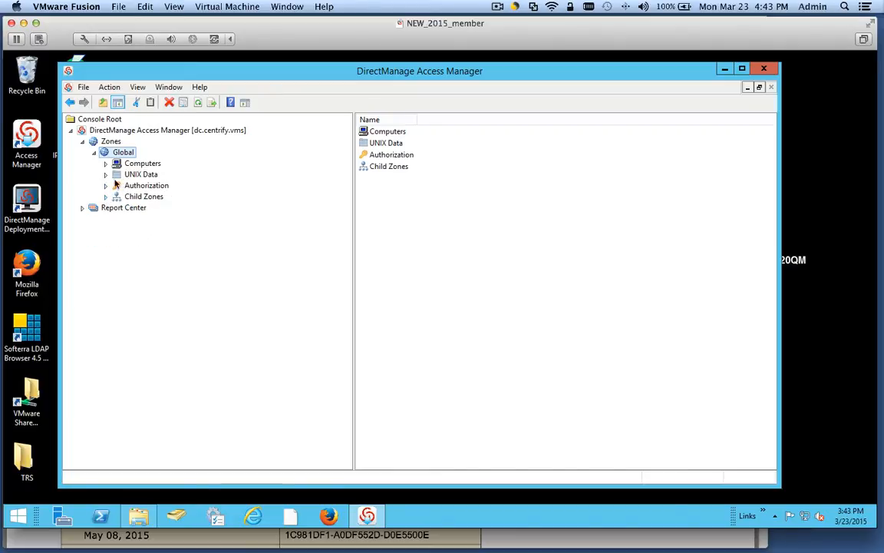
left_click(106, 197)
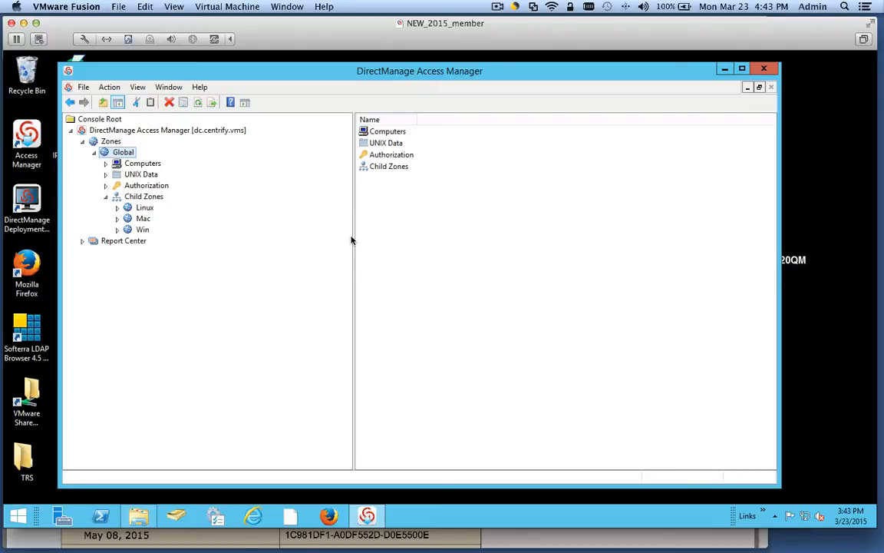
left_click_drag(353, 240, 276, 249)
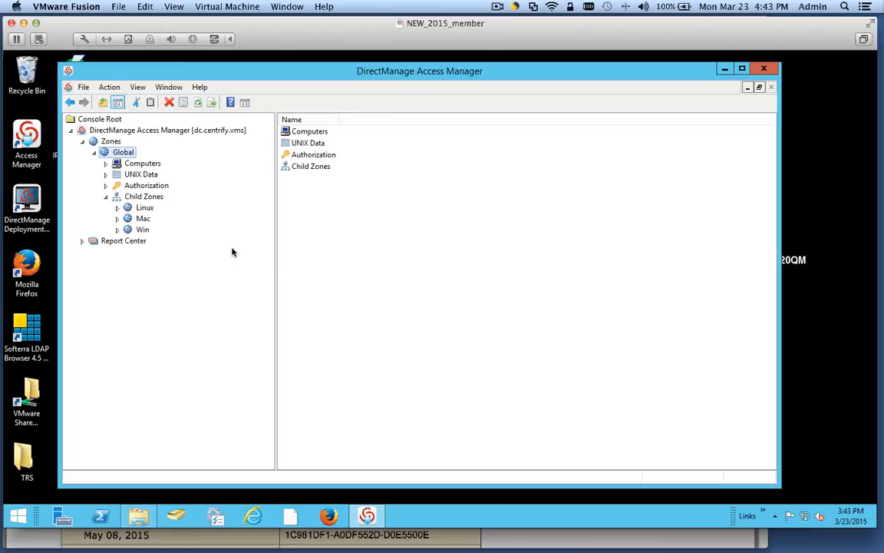
left_click_drag(276, 247, 264, 250)
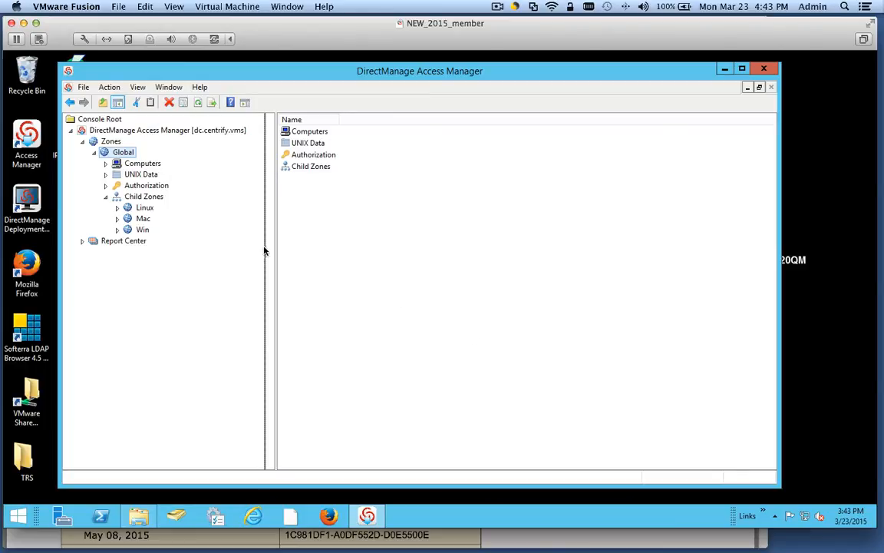
left_click(106, 175)
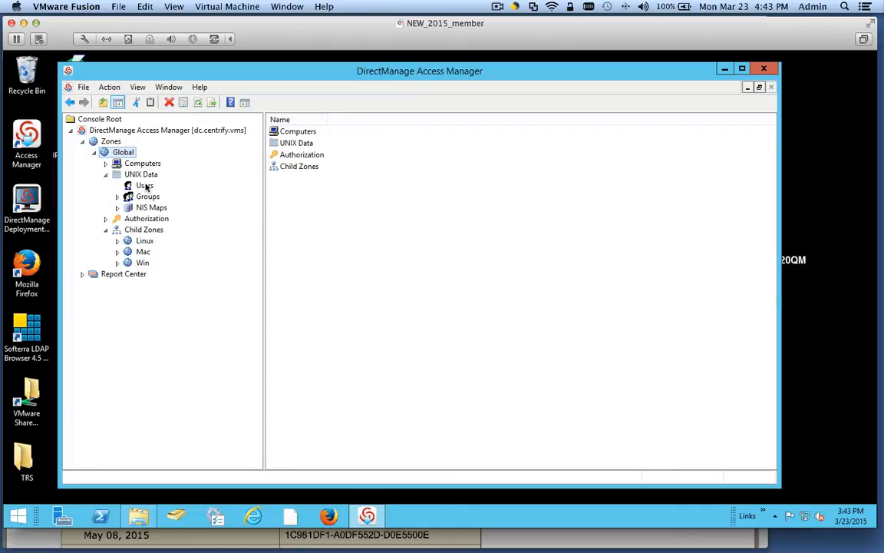
left_click(142, 186)
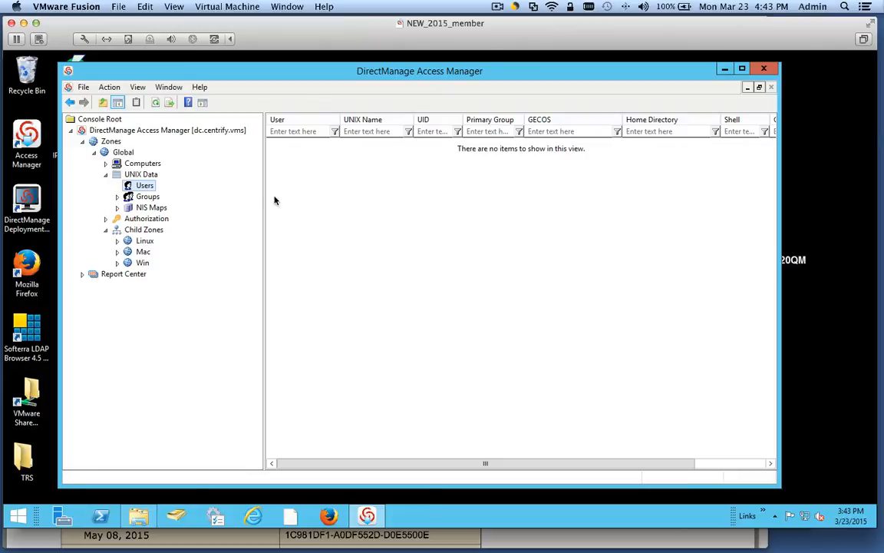
- Open Add User to Zone, cancel it, and reselect the Global zone's Users list
right_click(318, 203)
left_click(383, 211)
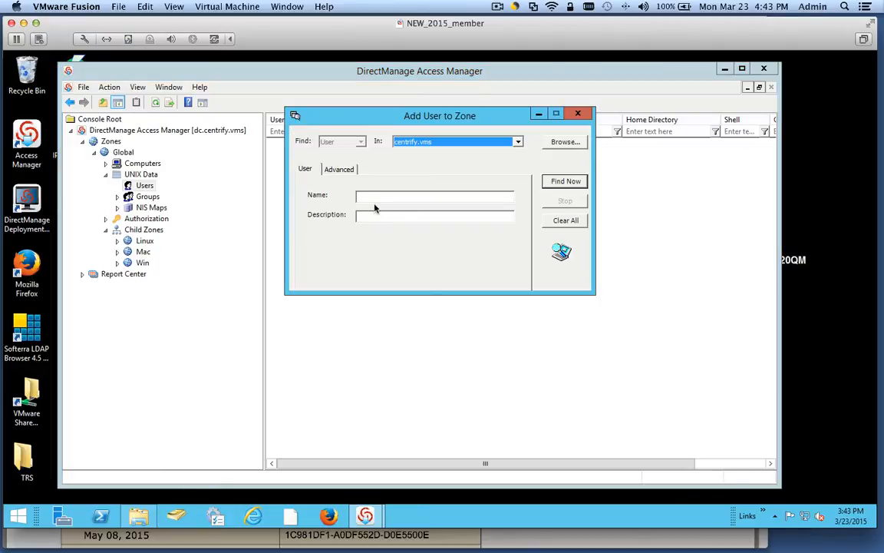
left_click(578, 114)
left_click(141, 176)
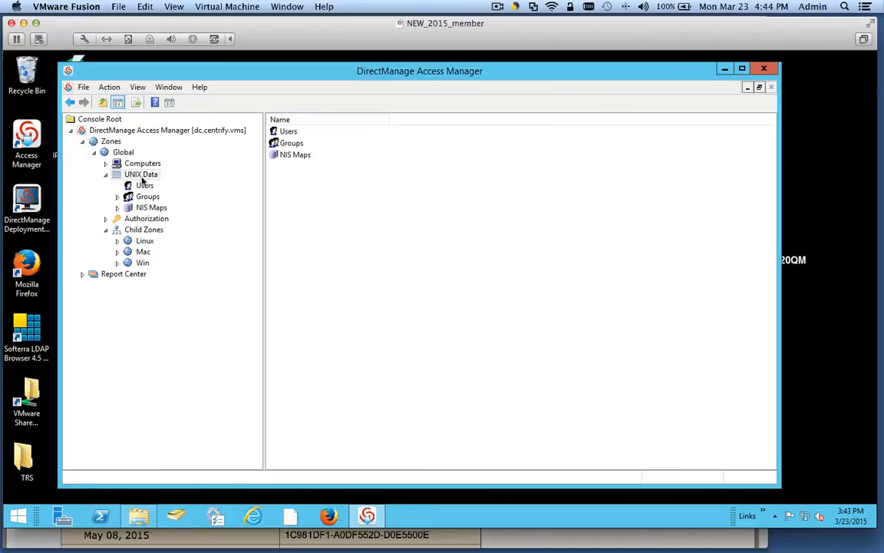
left_click(122, 153)
left_click(143, 186)
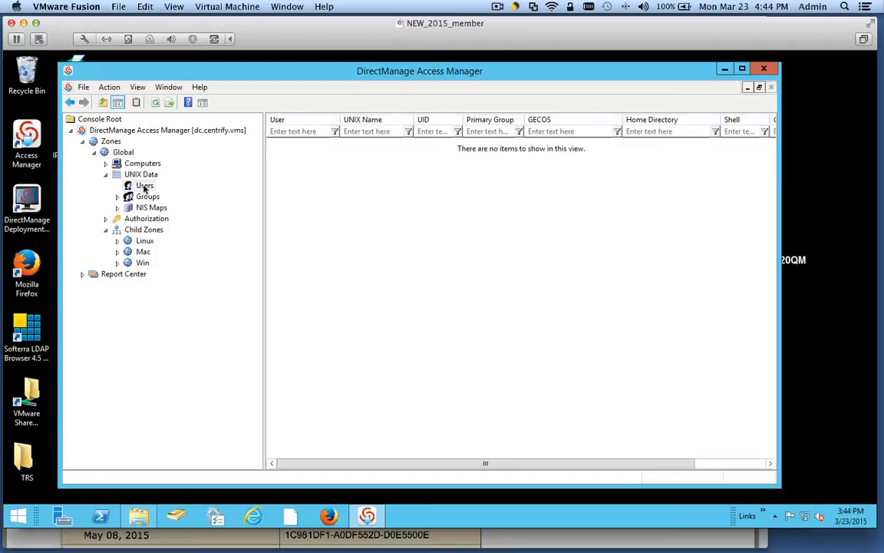
- Search the domain by the IT user's logon name and add the found account to Global
right_click(144, 186)
right_click(368, 194)
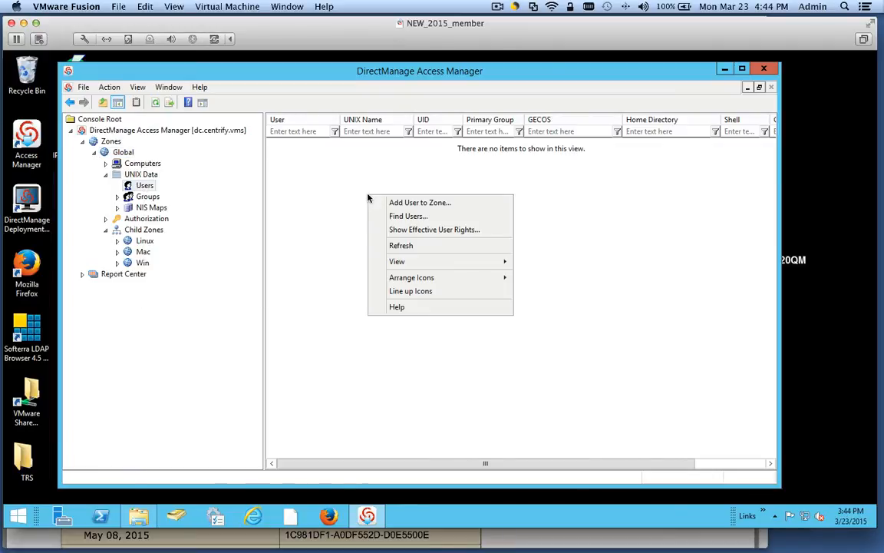
left_click(400, 204)
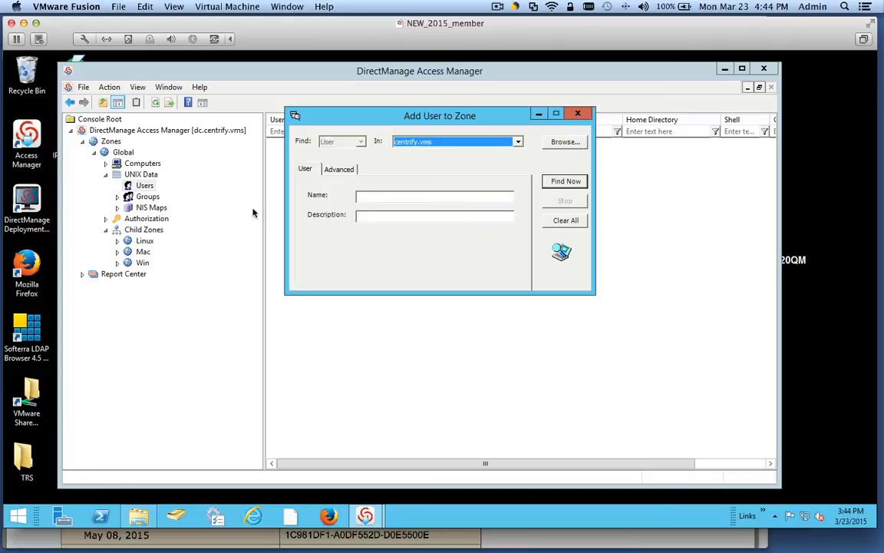
left_click(367, 197)
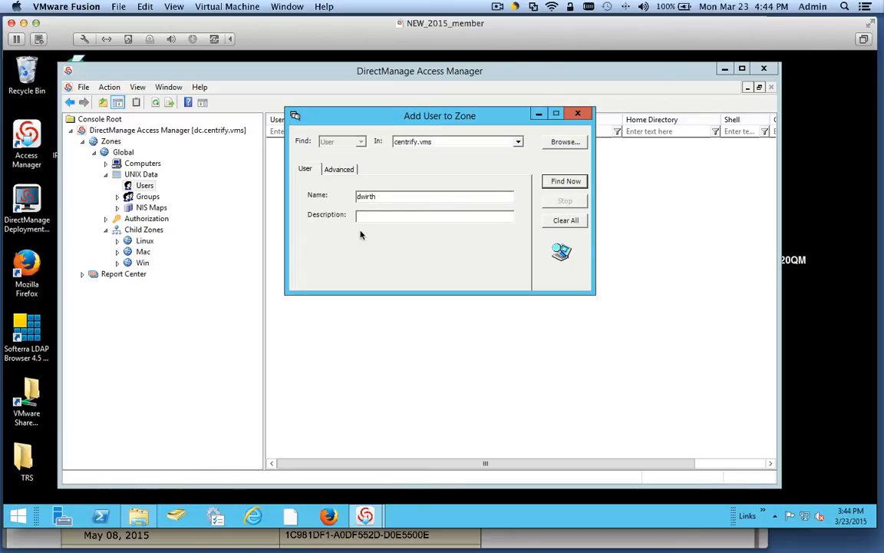
left_click(564, 182)
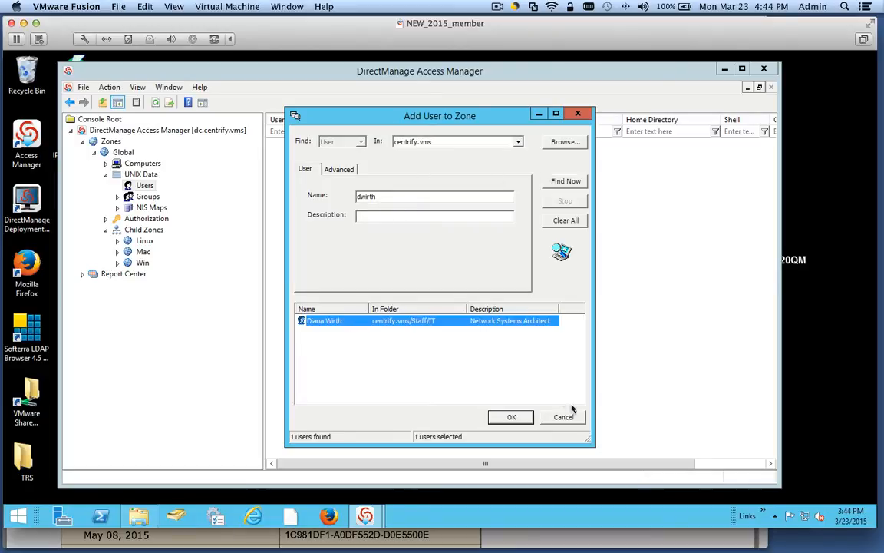
left_click(513, 417)
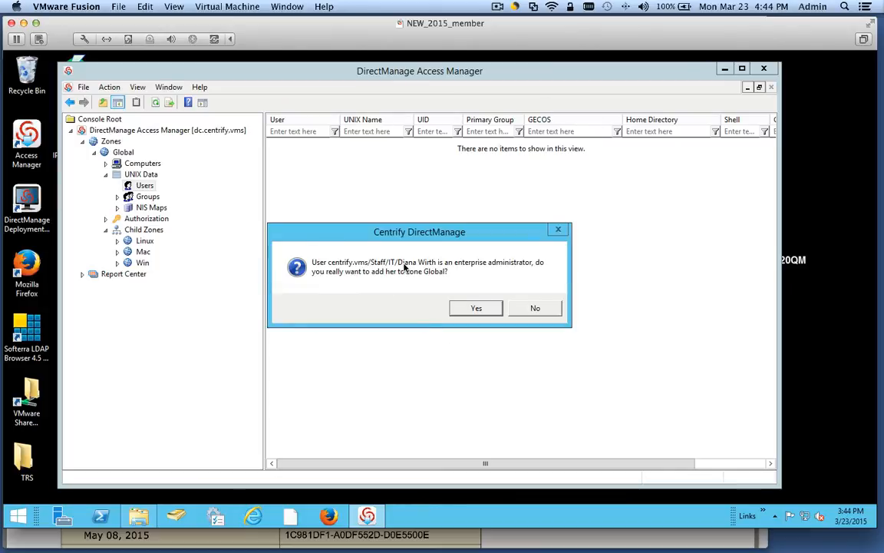
left_click(464, 307)
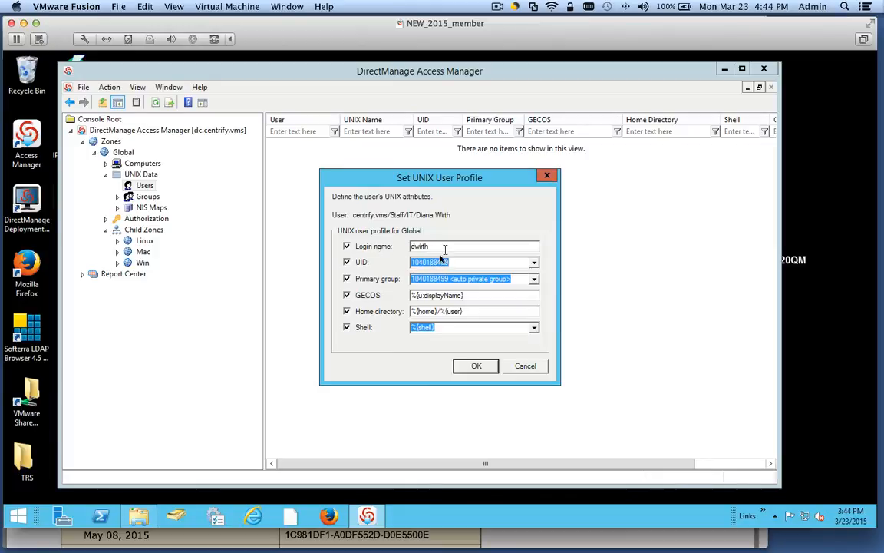
left_click(533, 263)
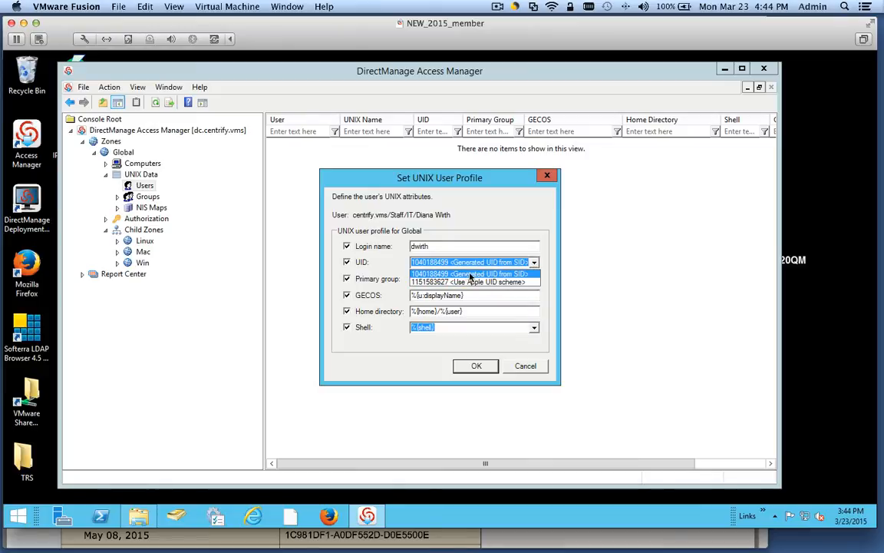
left_click(506, 274)
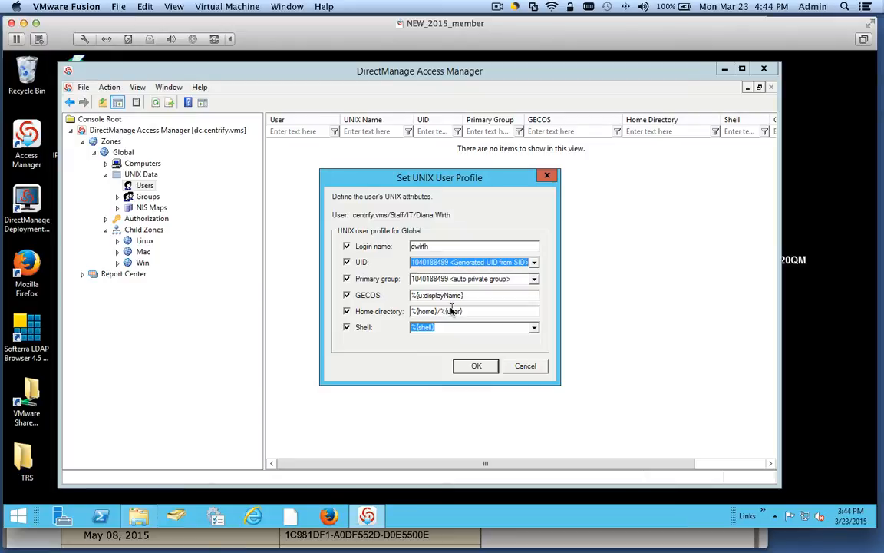
left_click(477, 366)
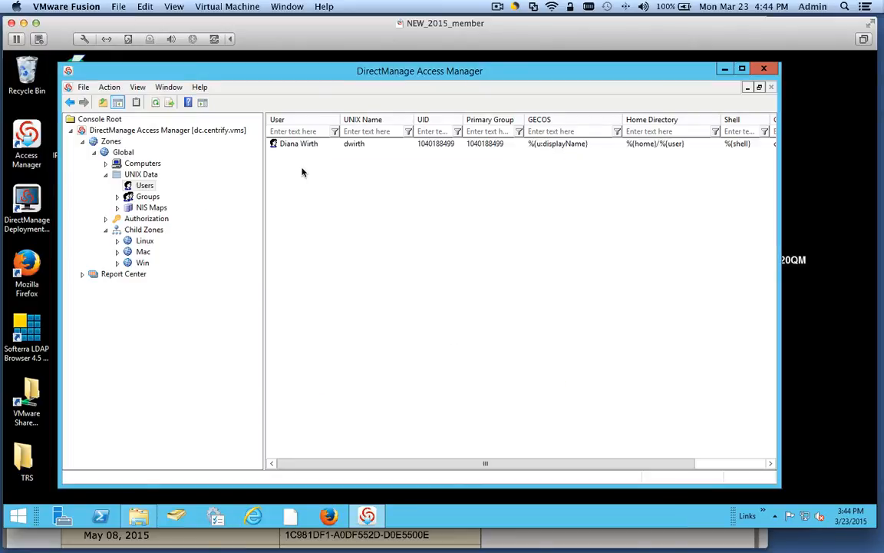
left_click(296, 145)
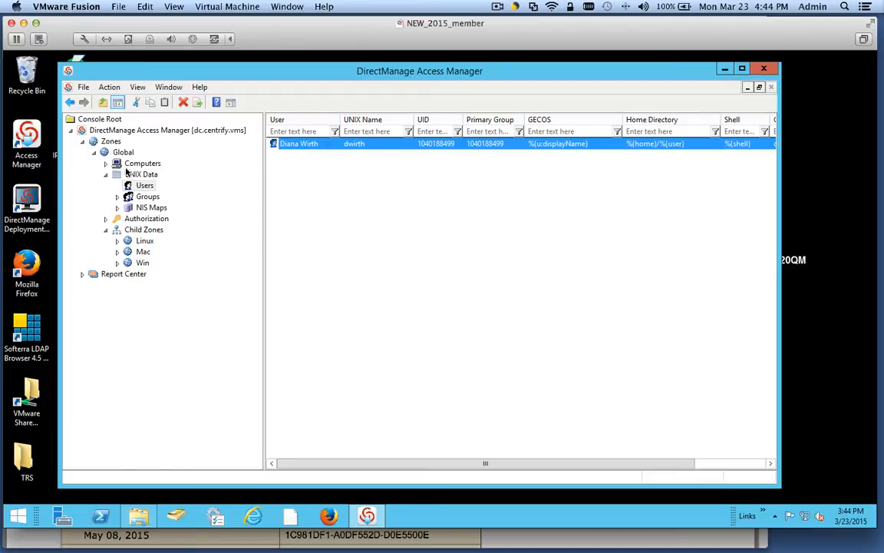
- Expand the Linux, Mac and Win child zones, check Global's UNIX users, then collapse them
left_click(117, 240)
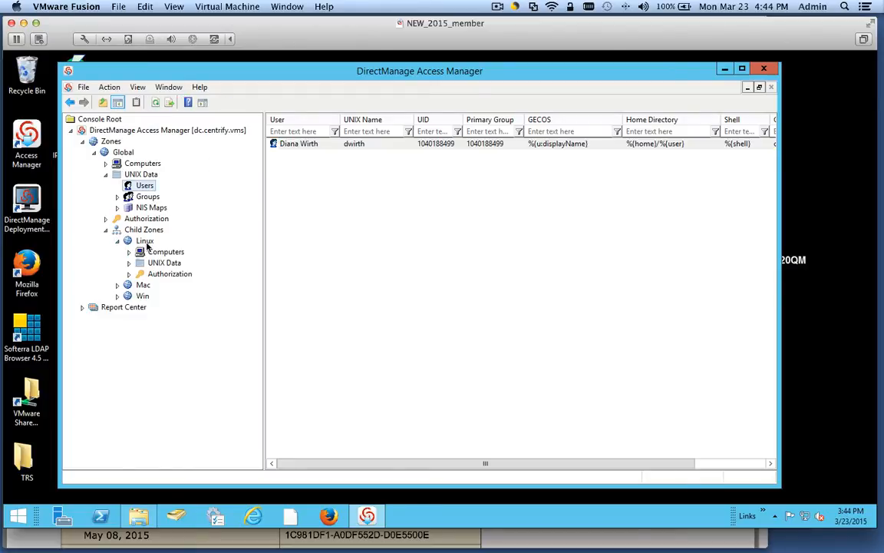
left_click(145, 242)
left_click(117, 285)
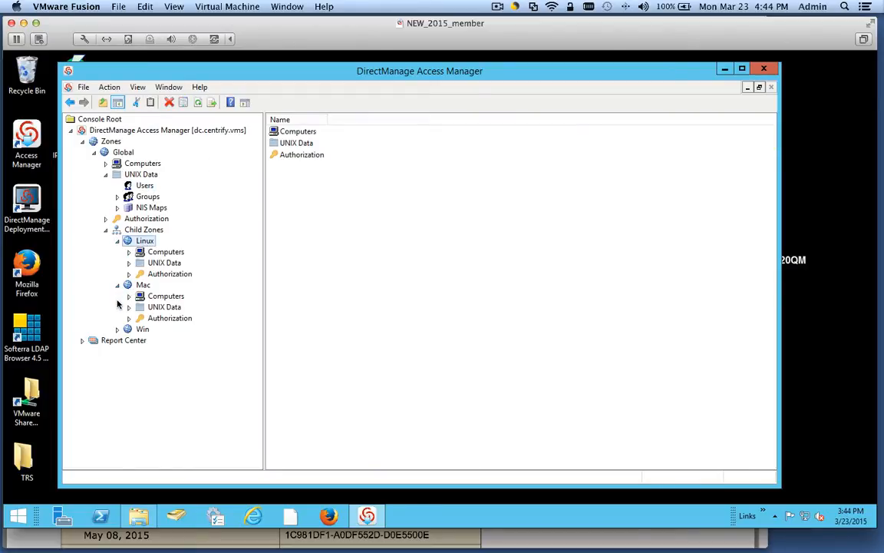
left_click(138, 329)
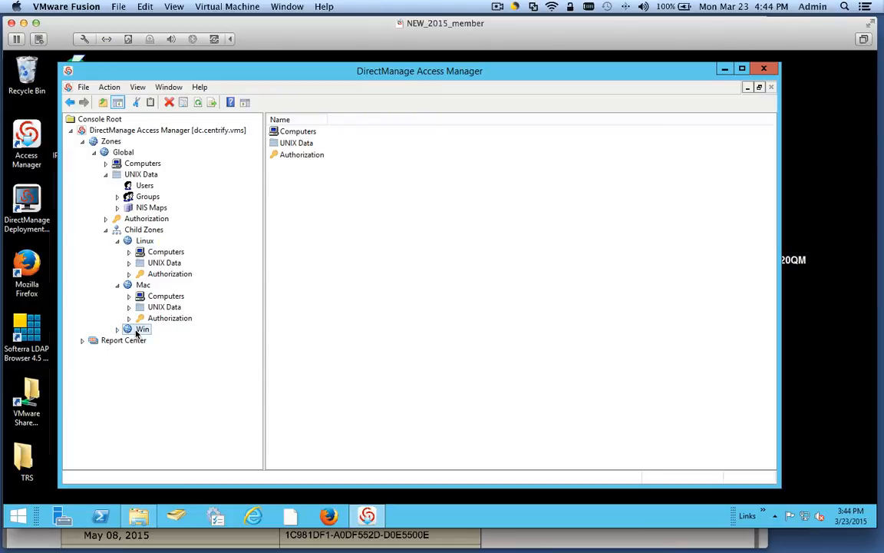
left_click(117, 329)
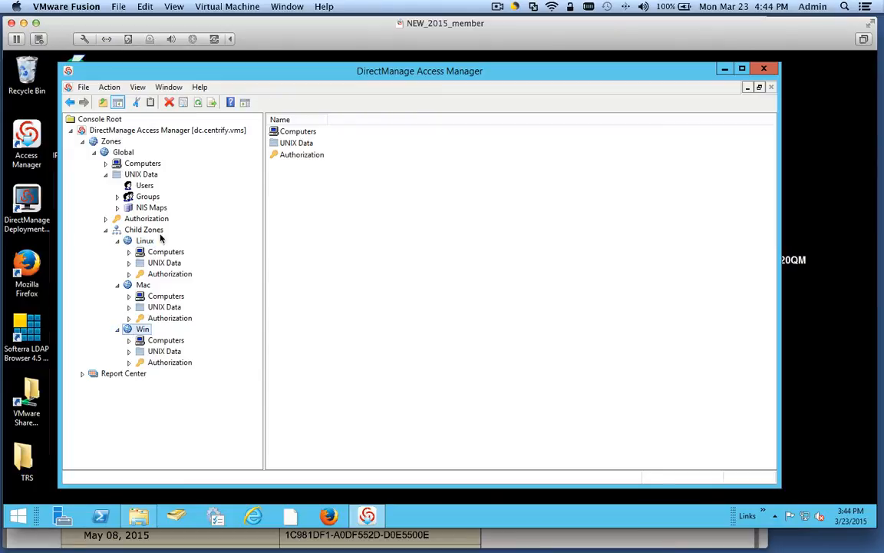
left_click(135, 174)
left_click(141, 186)
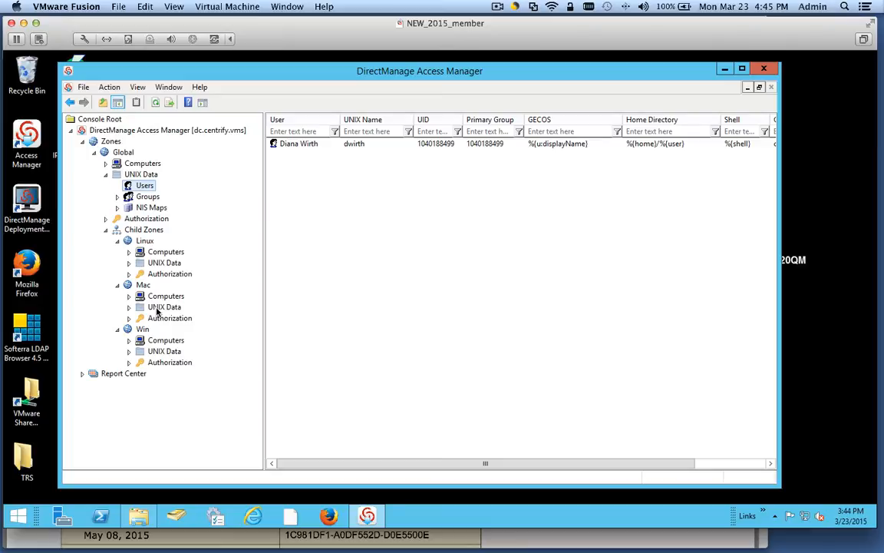
left_click(116, 284)
left_click(117, 241)
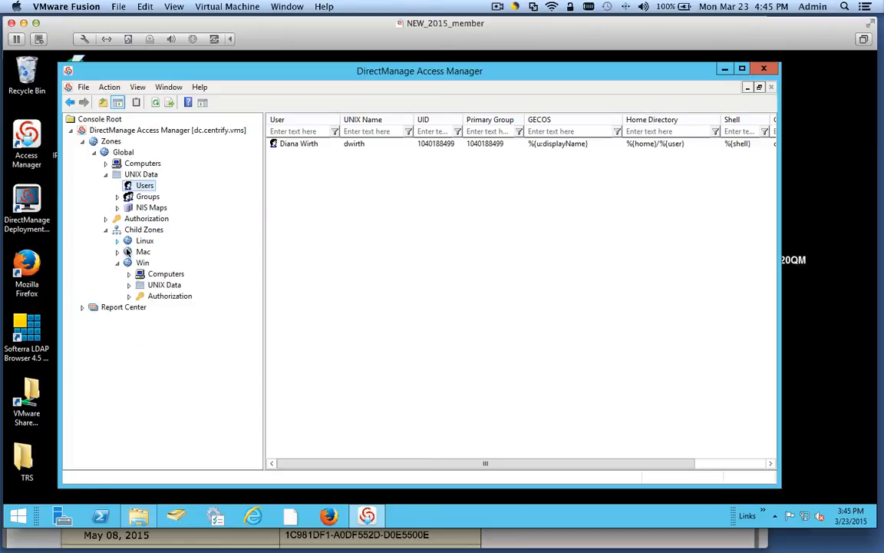
left_click(116, 263)
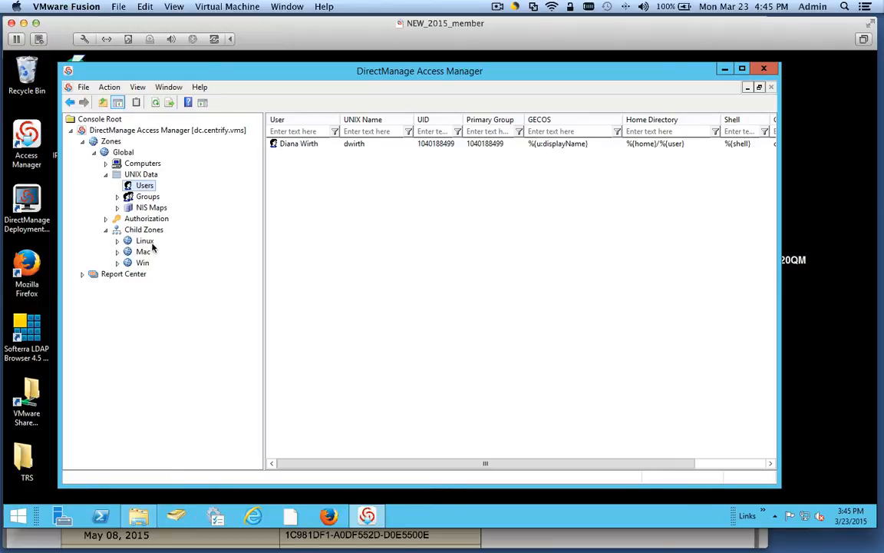
- Browse the Linux and Mac zones' Authorization role assignments and role definitions
left_click(117, 241)
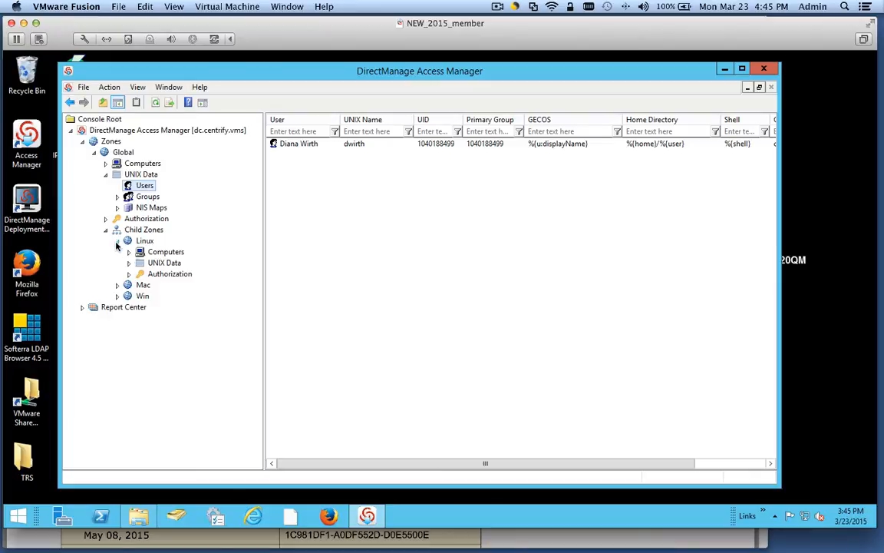
double_click(165, 274)
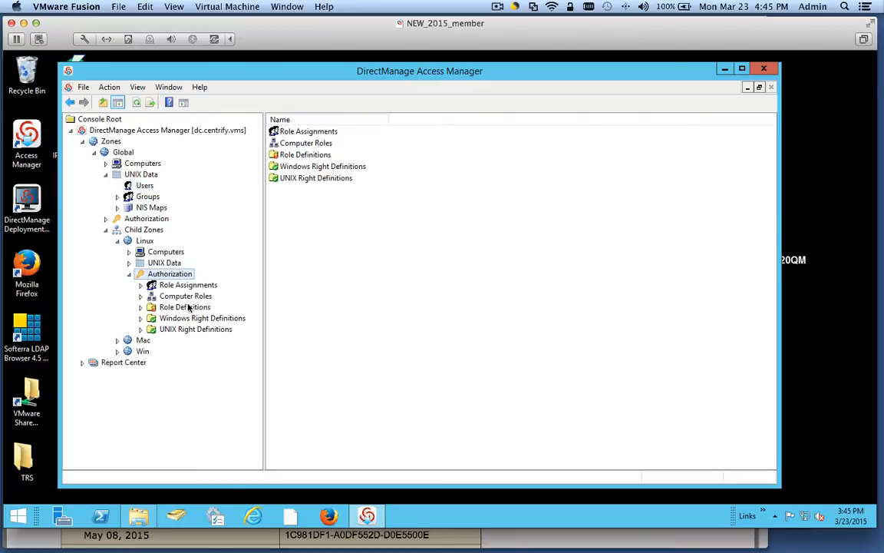
left_click(166, 284)
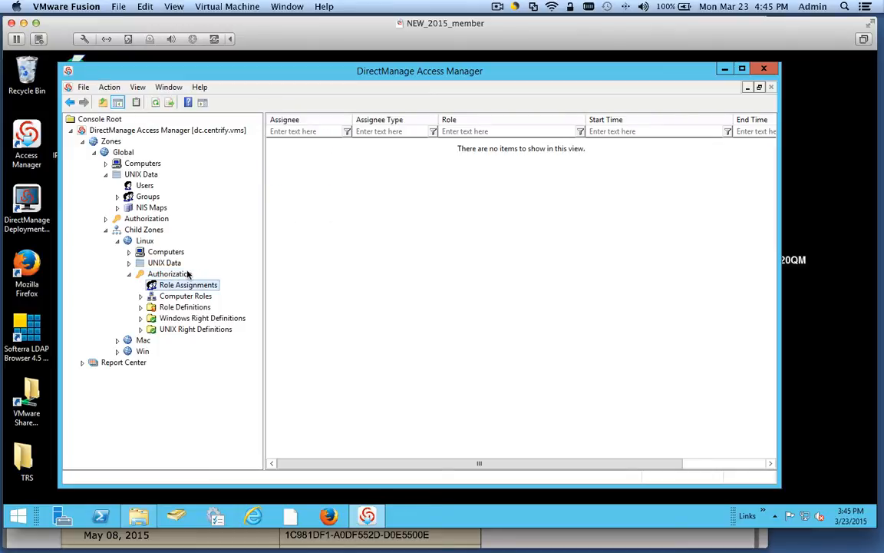
left_click(165, 307)
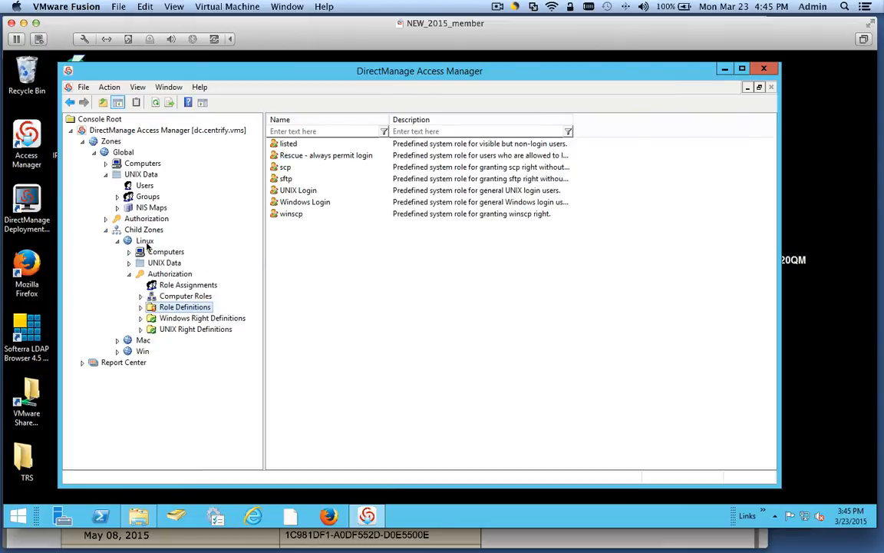
left_click(143, 240)
left_click(118, 340)
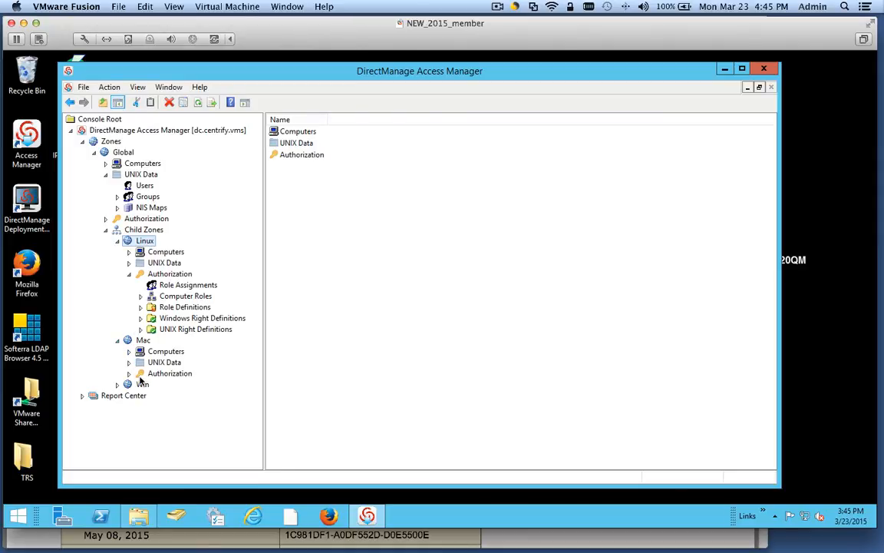
left_click(129, 373)
left_click(185, 407)
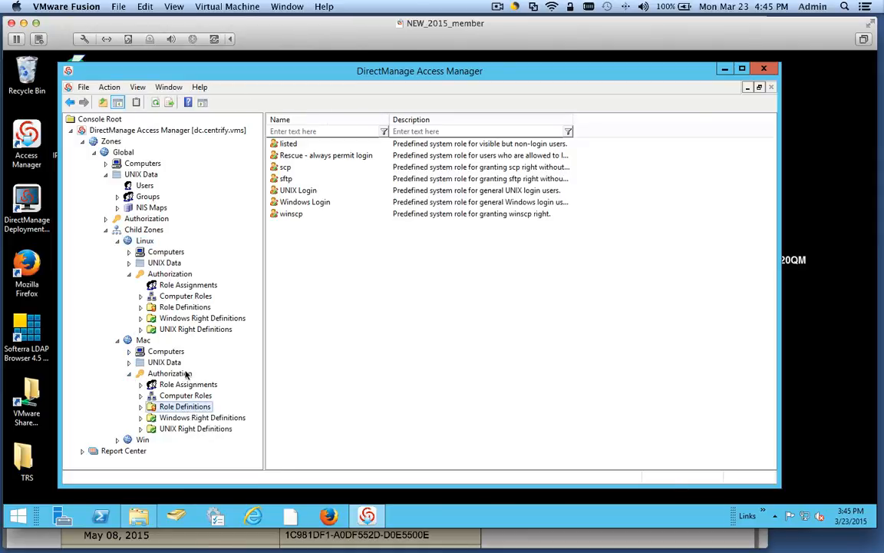
- Expand Global's Authorization, collapse the child zones, and select Linux, Mac and Win in turn
left_click(106, 218)
left_click(117, 295)
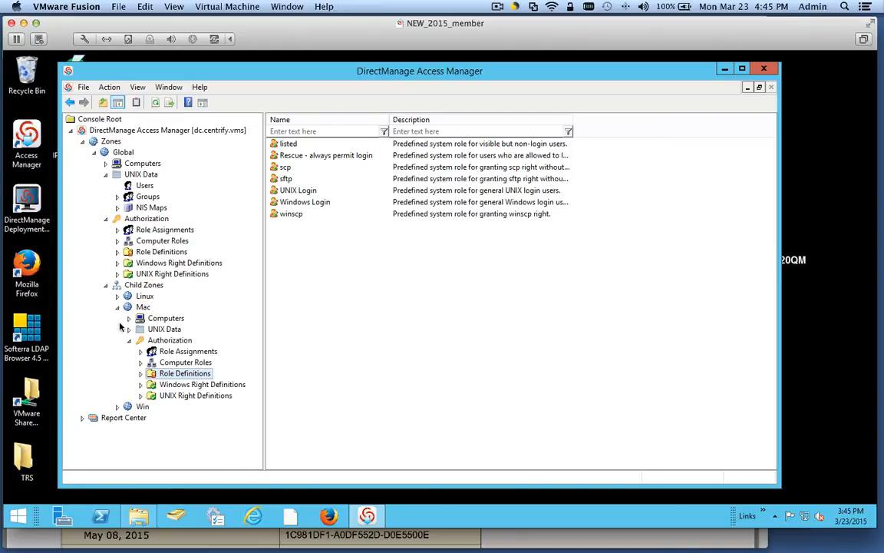
left_click(117, 307)
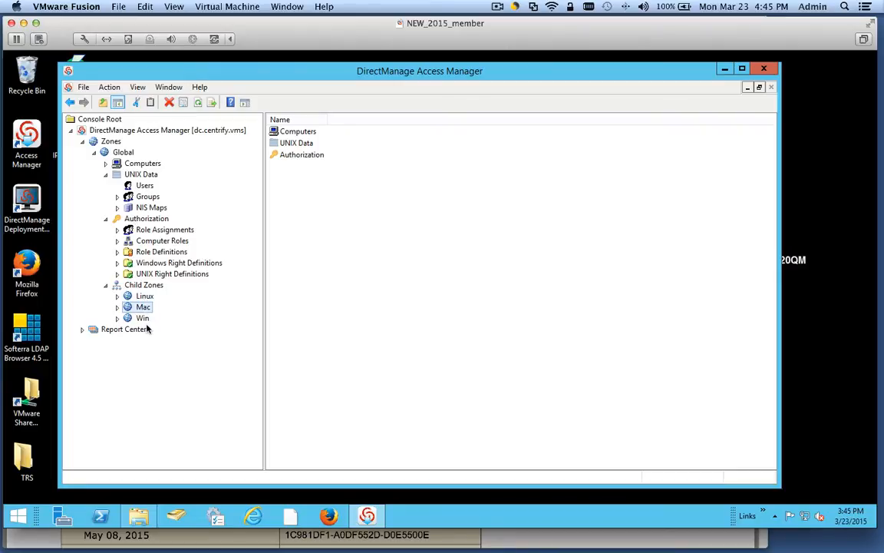
left_click(123, 329)
left_click(142, 318)
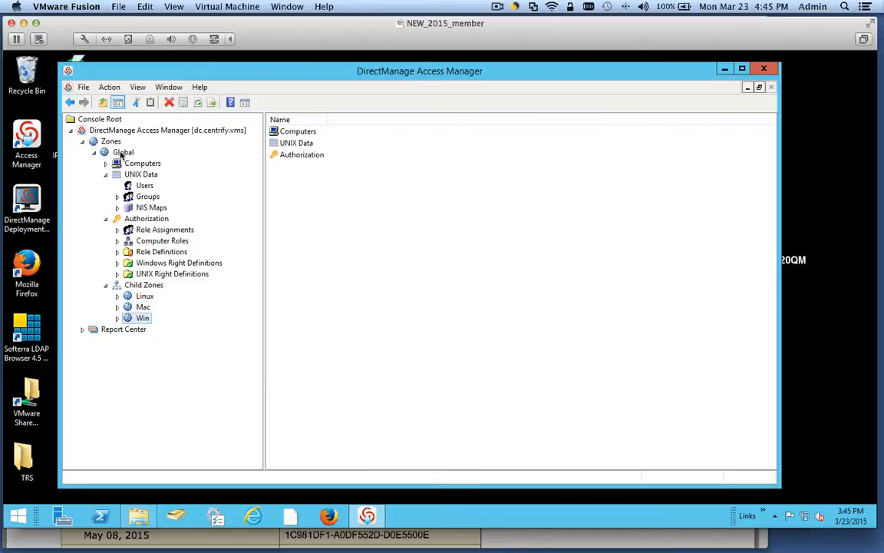
left_click(144, 297)
left_click(143, 307)
left_click(142, 319)
left_click(116, 307)
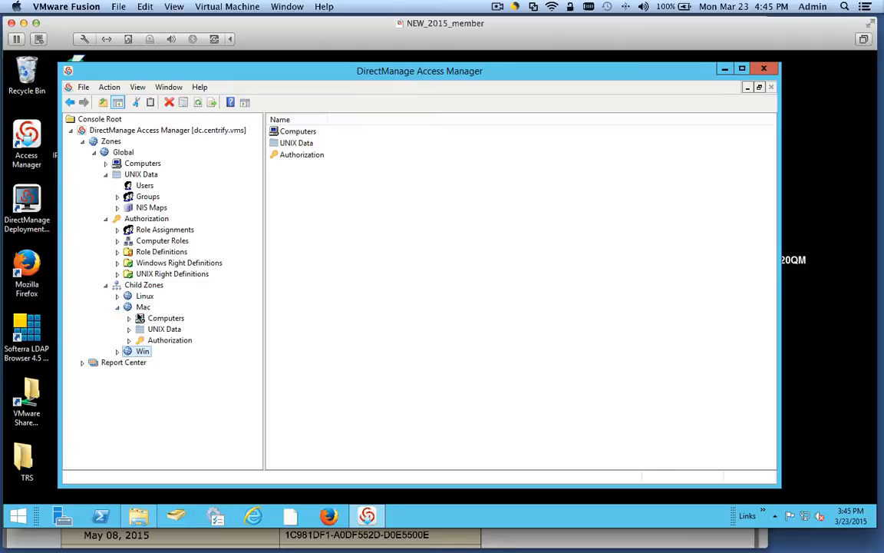
left_click(117, 307)
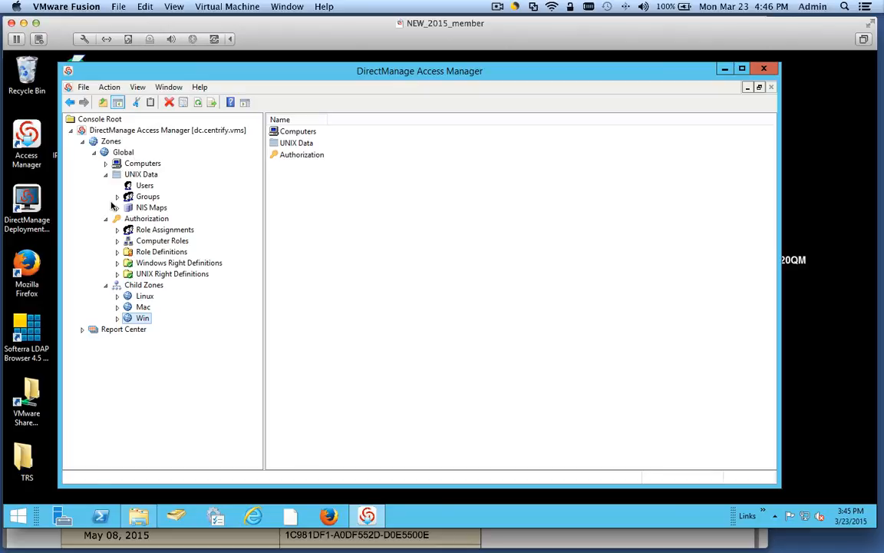
left_click(162, 242)
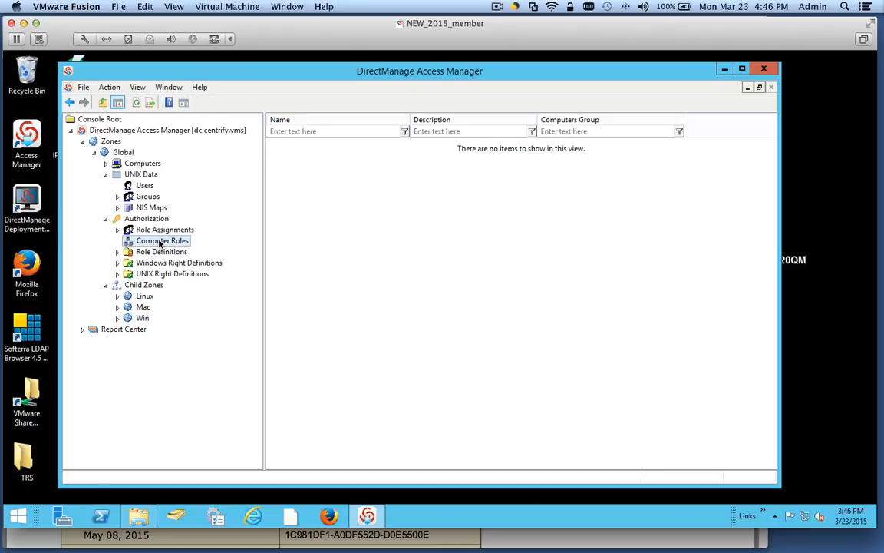
left_click(142, 251)
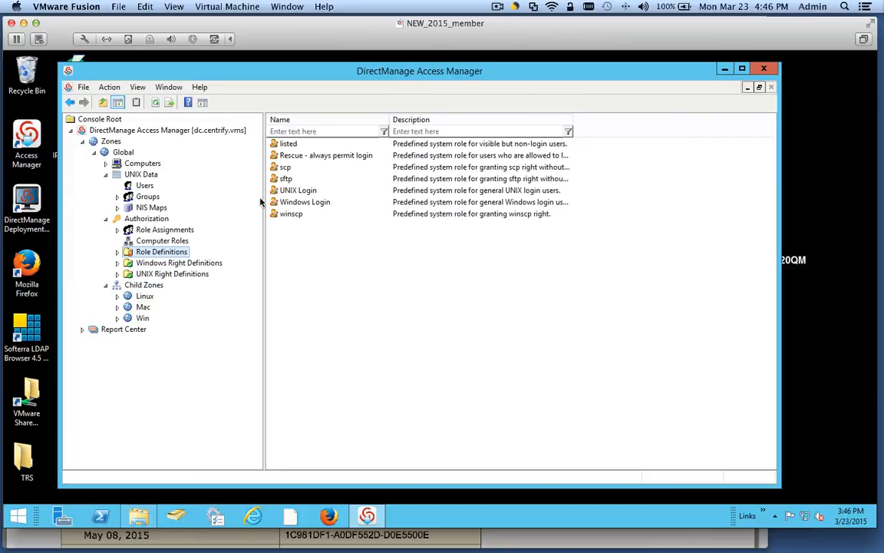
left_click(283, 193)
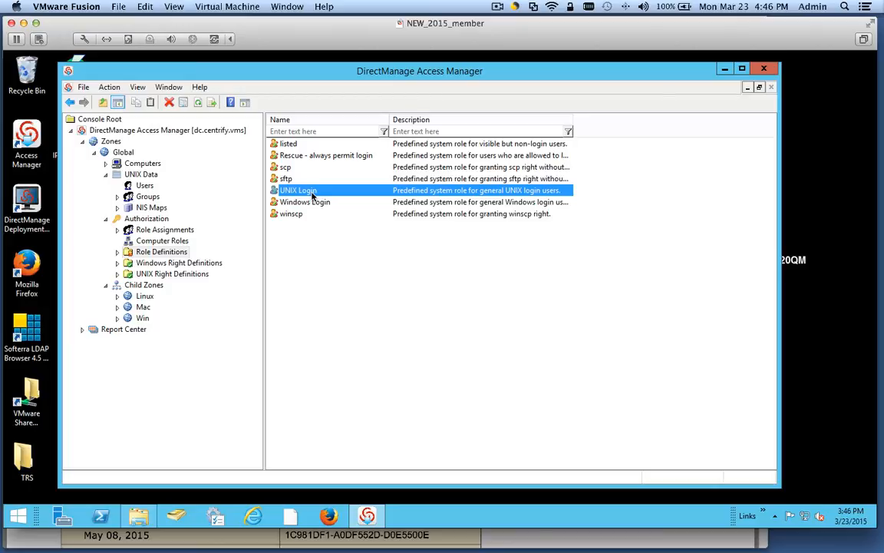
left_click(144, 185)
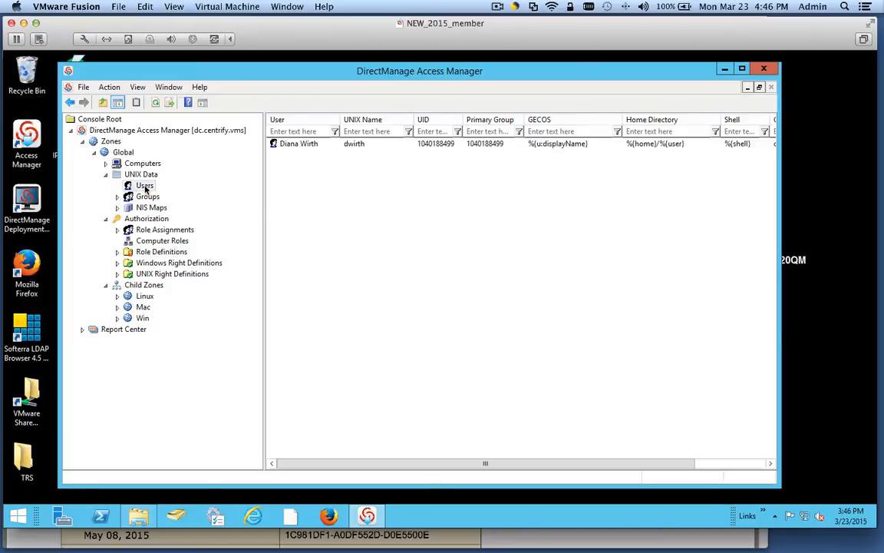
left_click(419, 149)
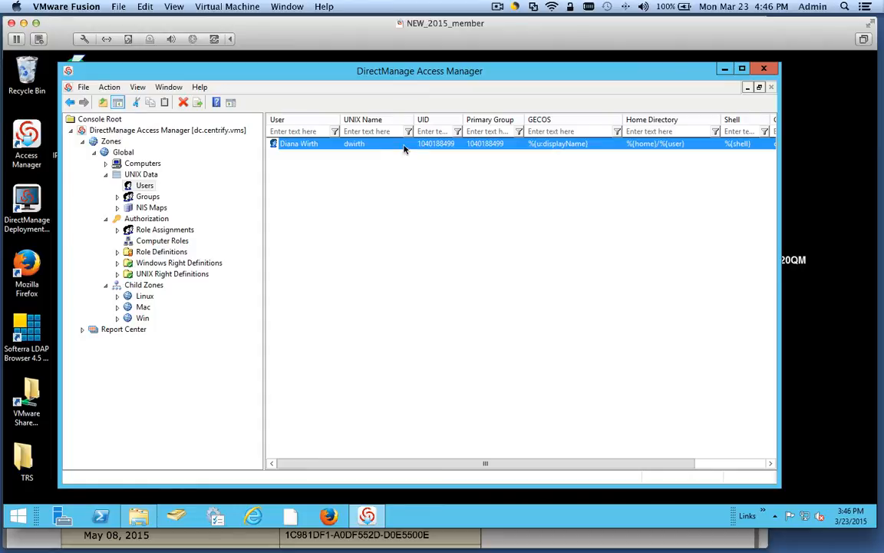
left_click(170, 251)
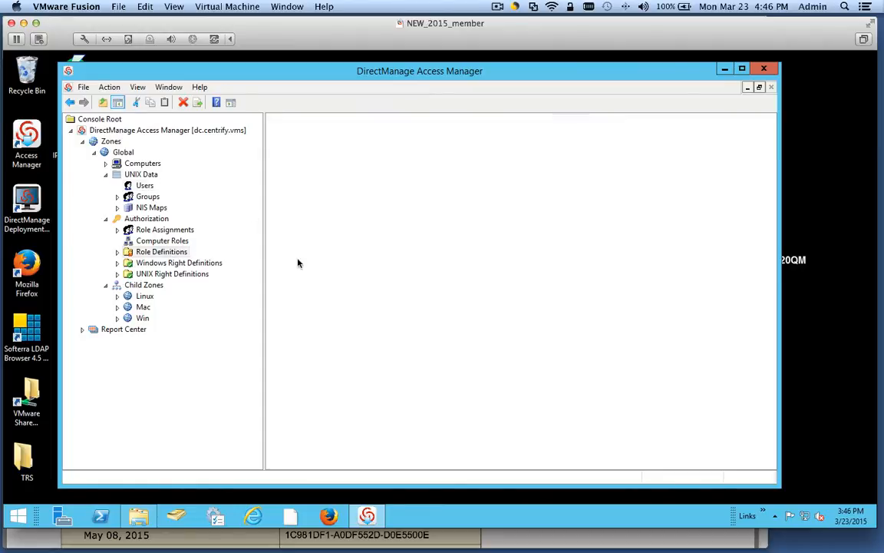
left_click(285, 193)
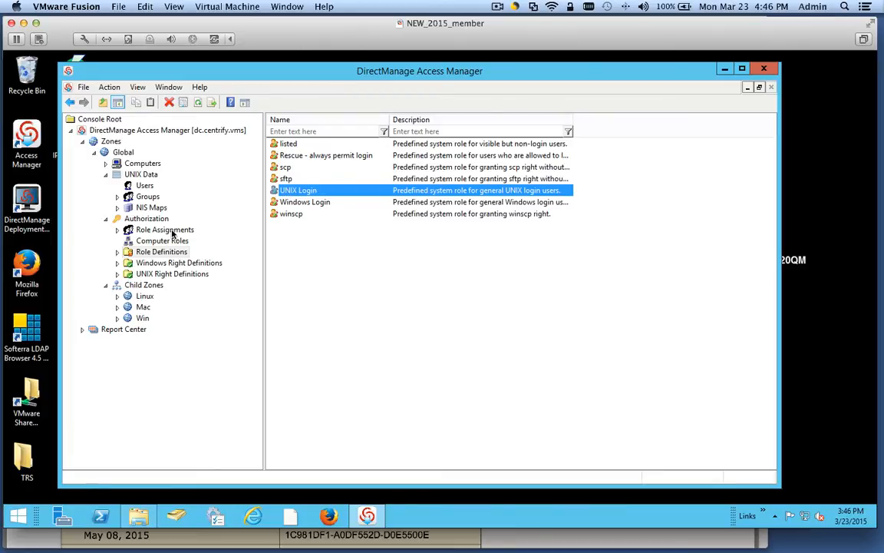
- Inspect the rights granted by UNIX Login, then expand the Linux zone and its Authorization
left_click(117, 252)
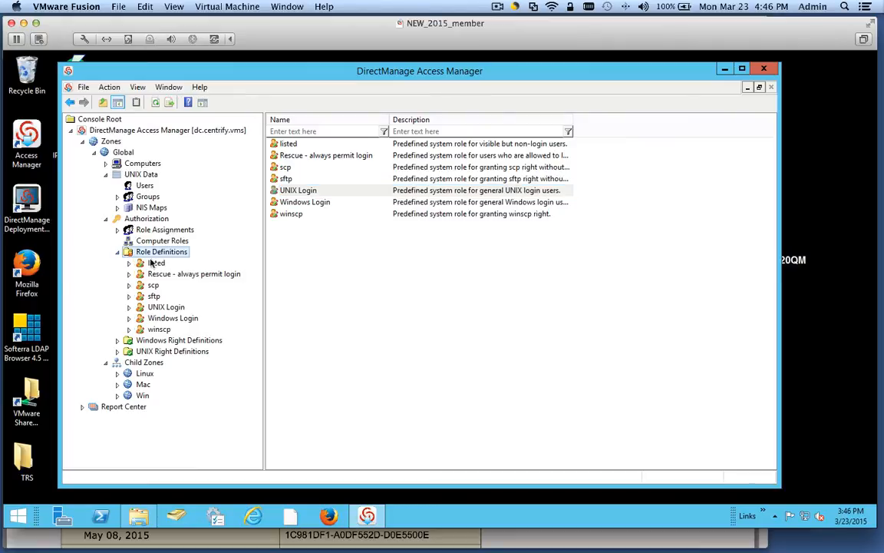
left_click(166, 308)
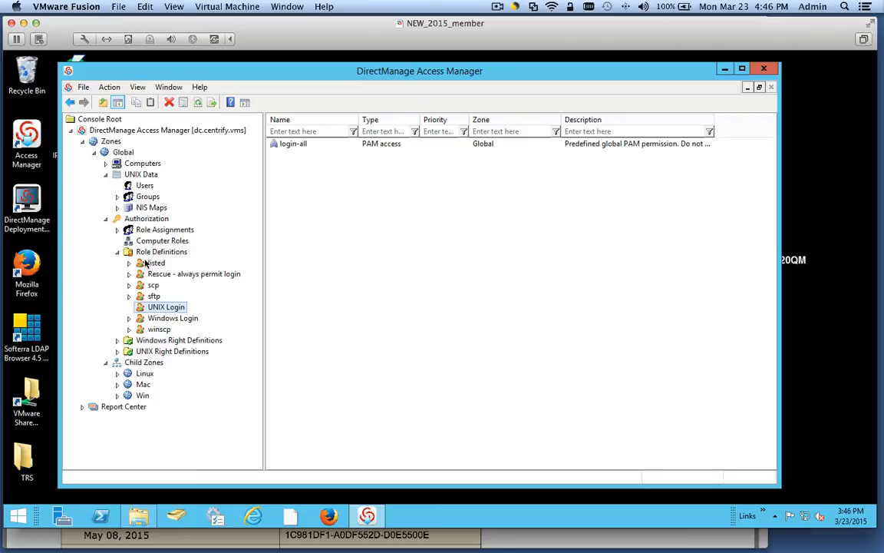
left_click(117, 252)
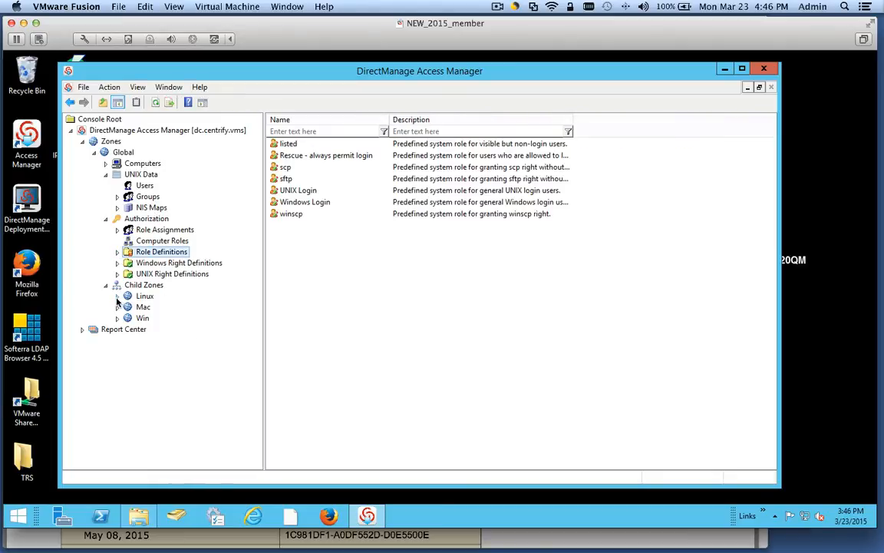
left_click(117, 296)
left_click(144, 295)
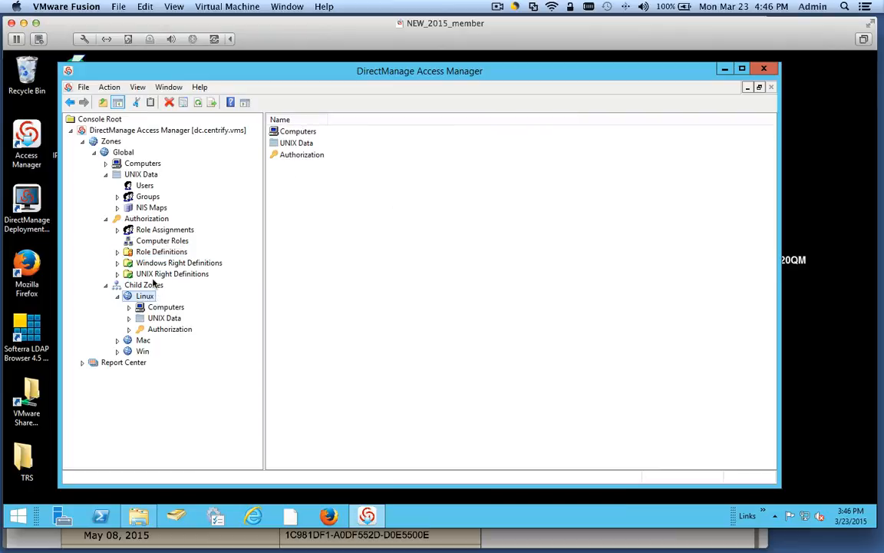
left_click(129, 329)
- In the Linux zone's Role Assignments, choose the UNIX Login role from the Global zone
left_click(202, 341)
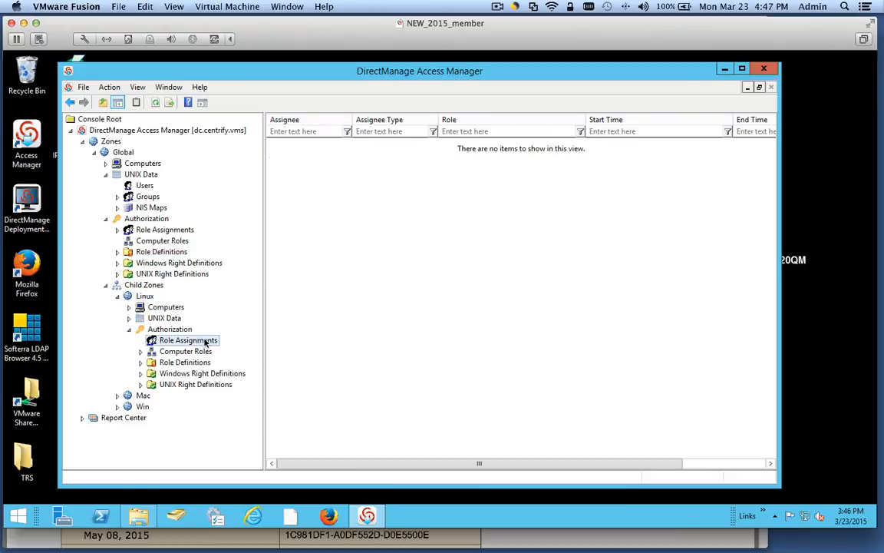
right_click(307, 256)
left_click(326, 259)
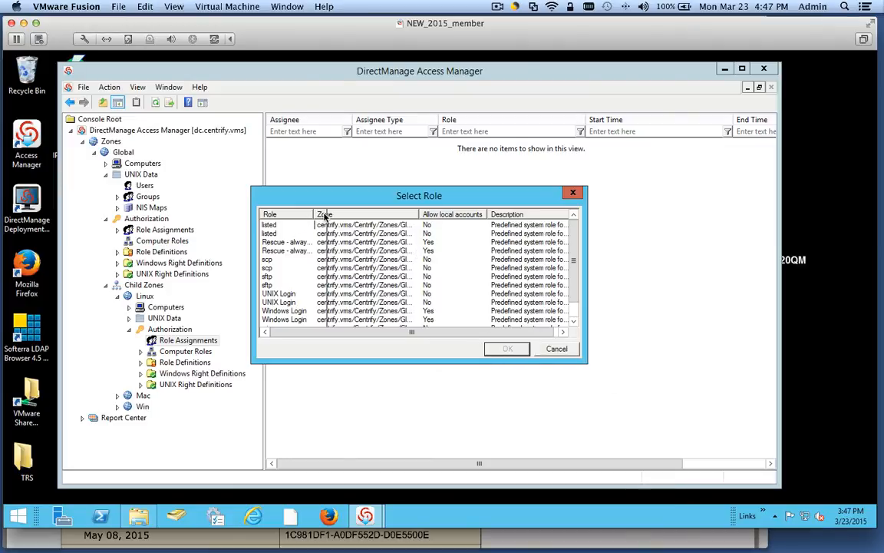
left_click_drag(314, 218, 327, 218)
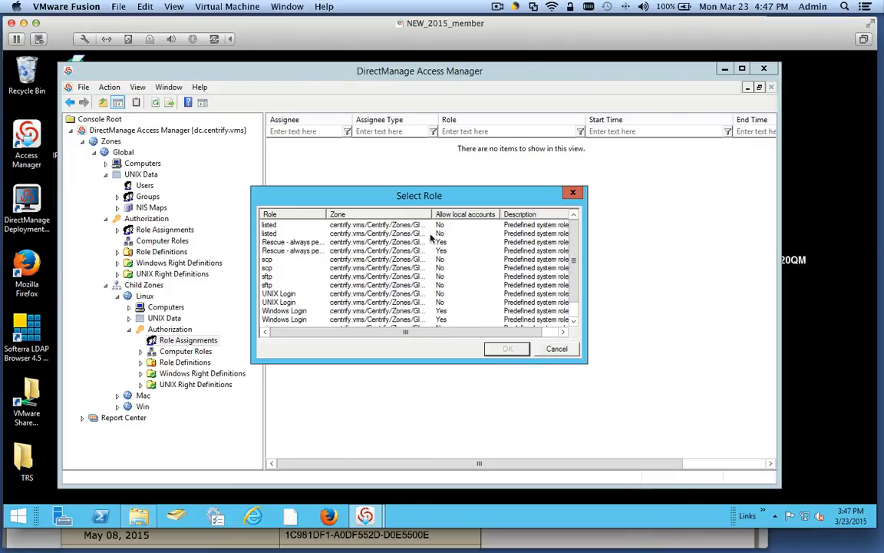
left_click(279, 294)
left_click_drag(484, 218, 486, 219)
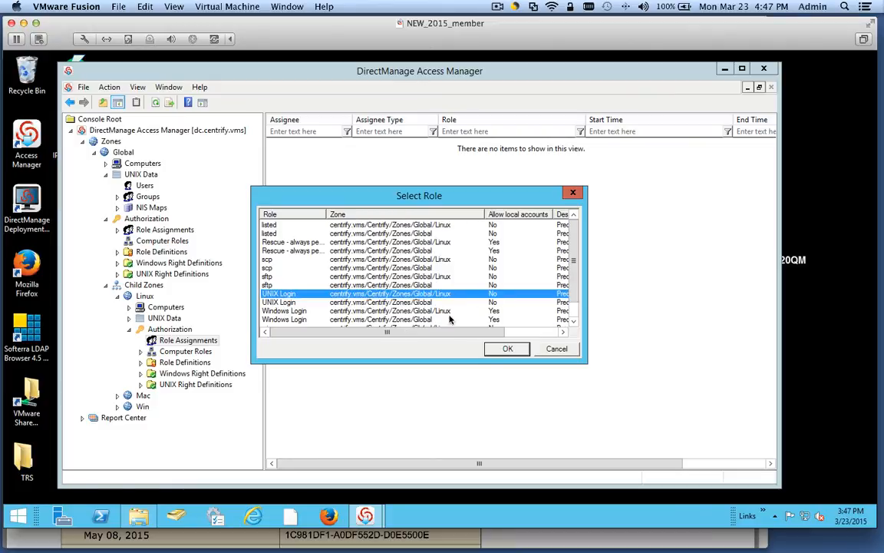
left_click(402, 303)
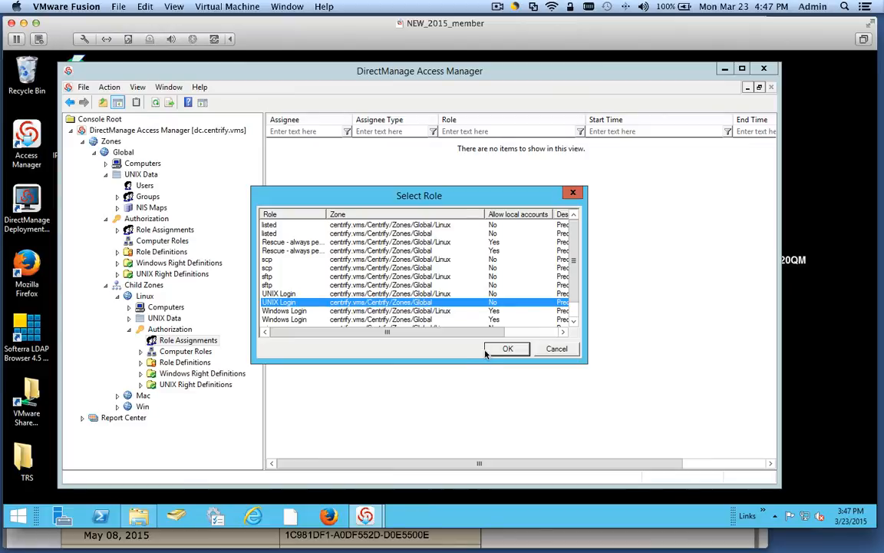
left_click(507, 349)
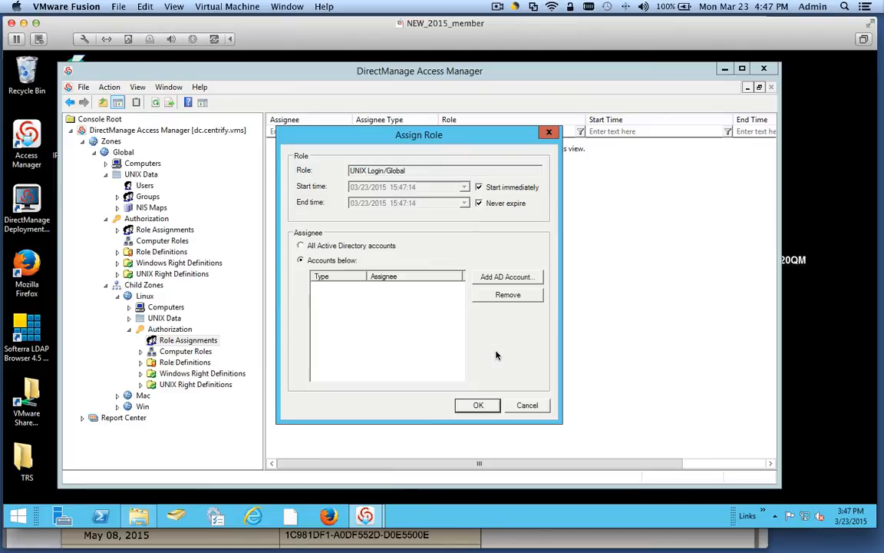
- Add the IT user's AD account as assignee and complete the UNIX Login/Global assignment
left_click(509, 278)
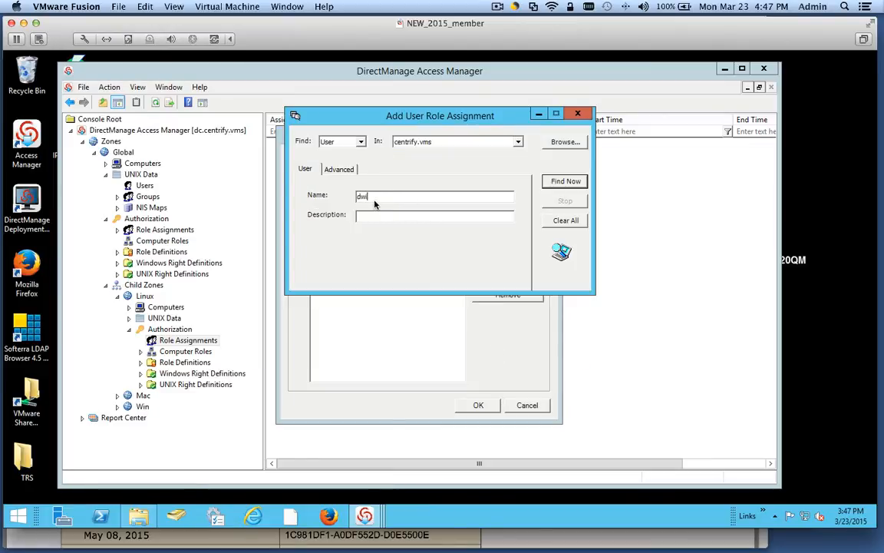
key("Return")
left_click(310, 321)
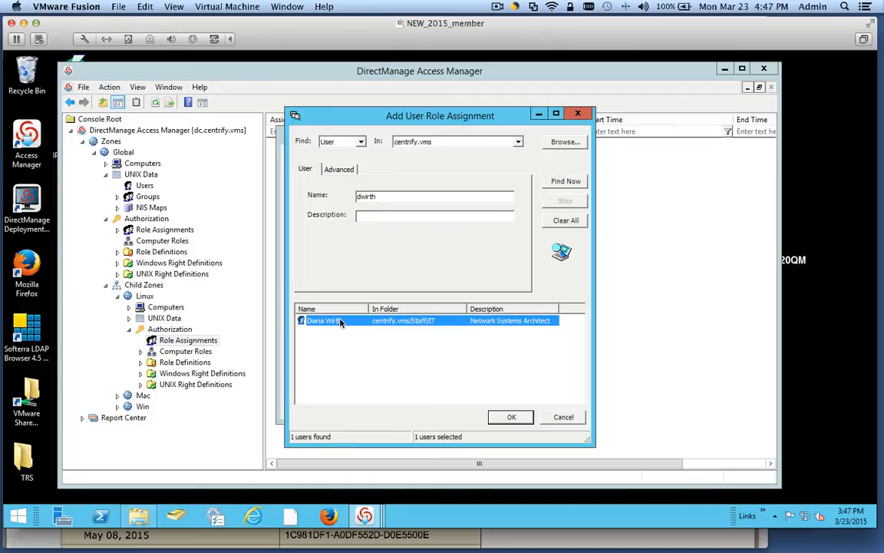
left_click(511, 416)
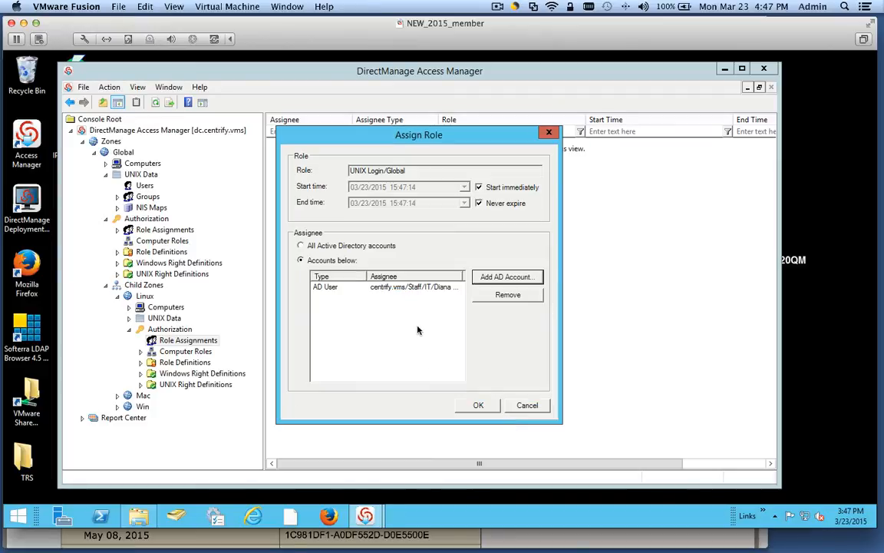
left_click(488, 407)
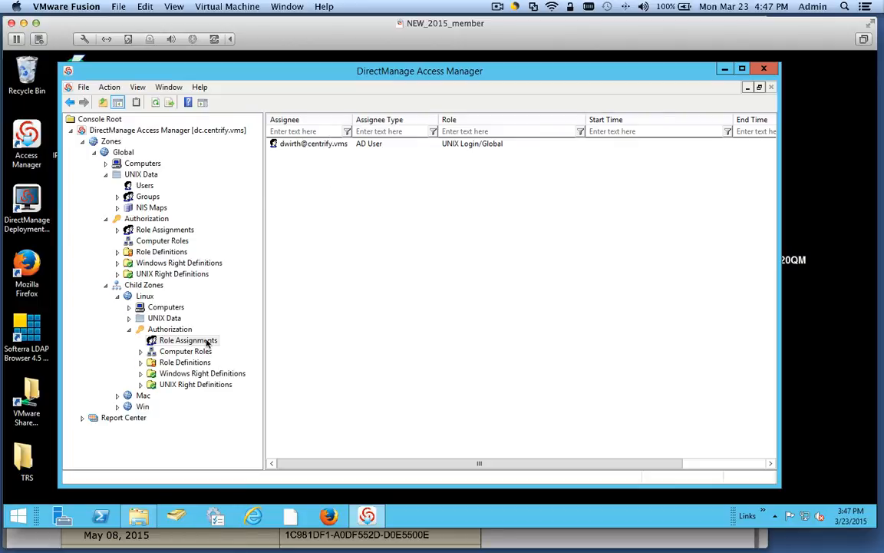
- Check Global's UNIX users, expand the Mac zone, and collapse the Linux zone's Authorization branch
left_click(144, 186)
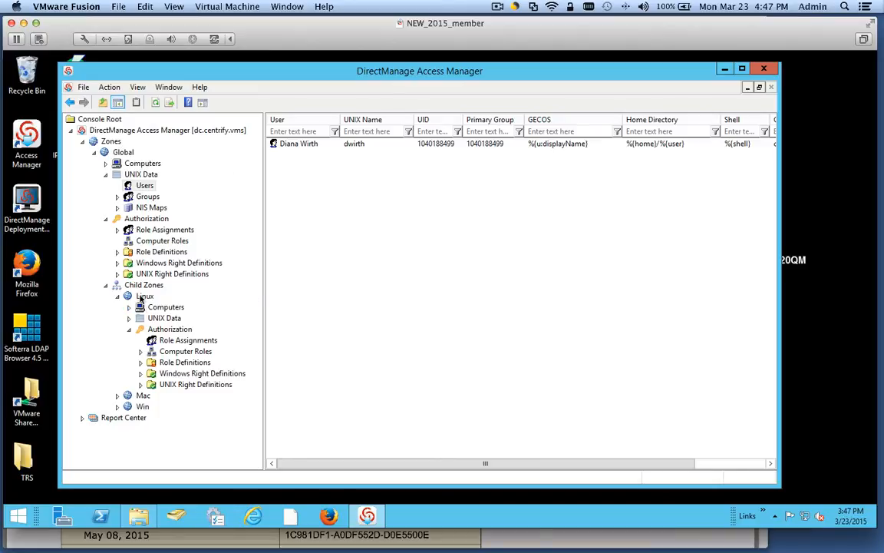
left_click(177, 343)
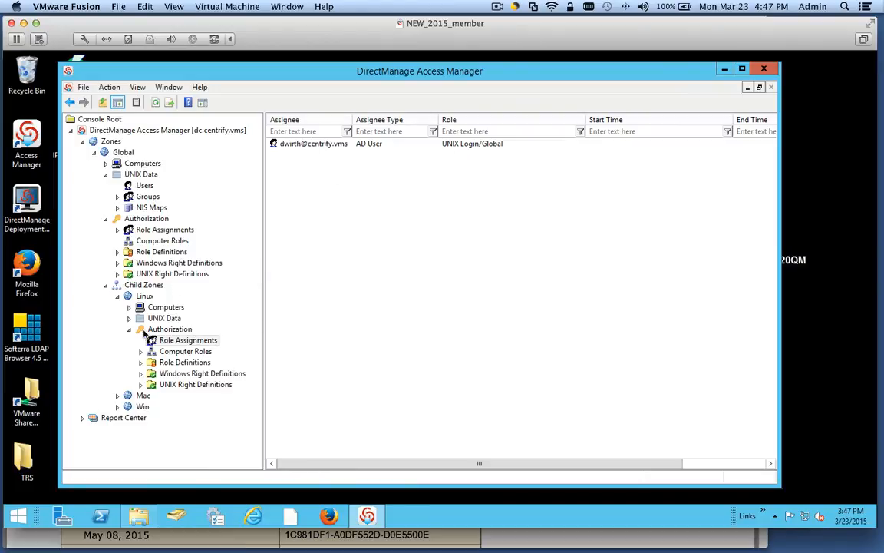
left_click(117, 395)
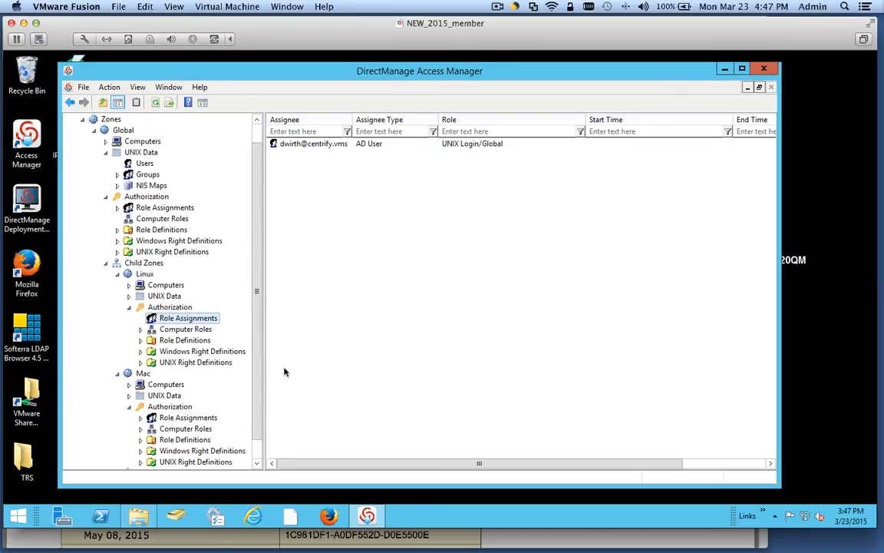
scroll(257, 387, "down", 1)
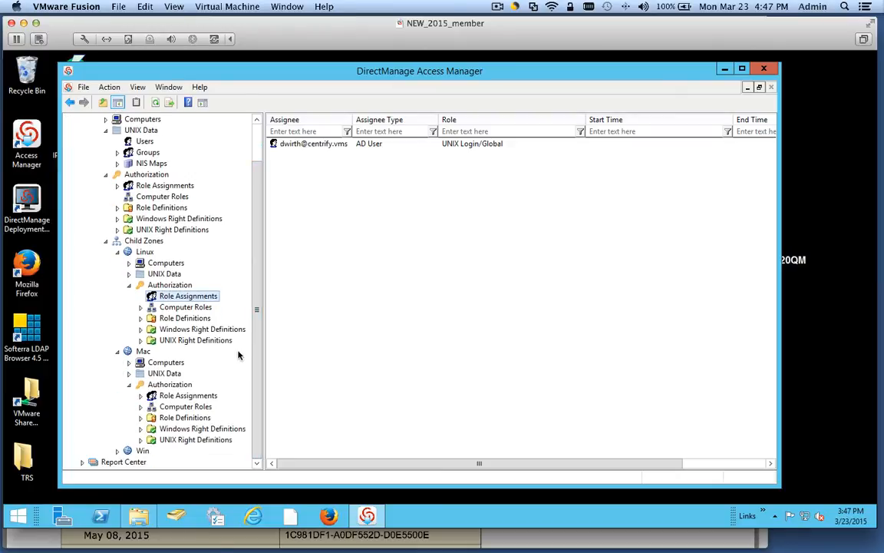
left_click(145, 253)
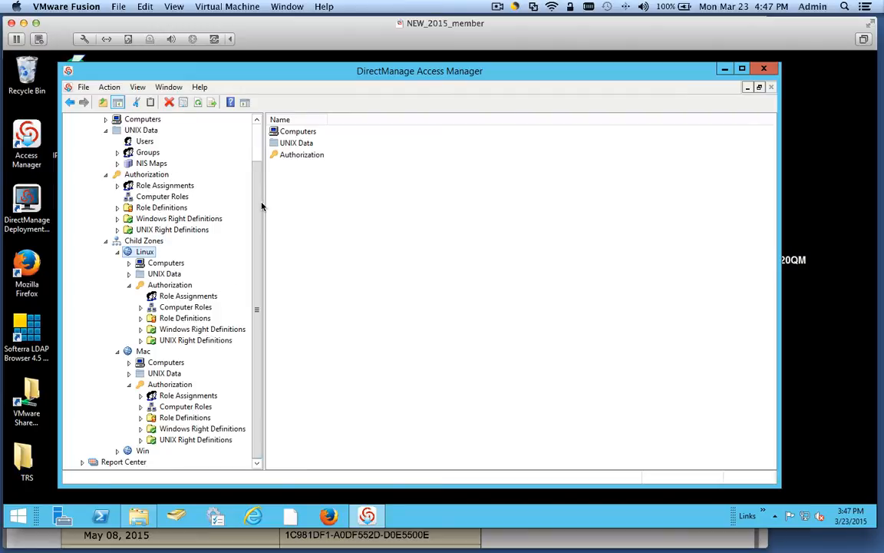
scroll(253, 205, "up", 1)
scroll(255, 200, "up", 1)
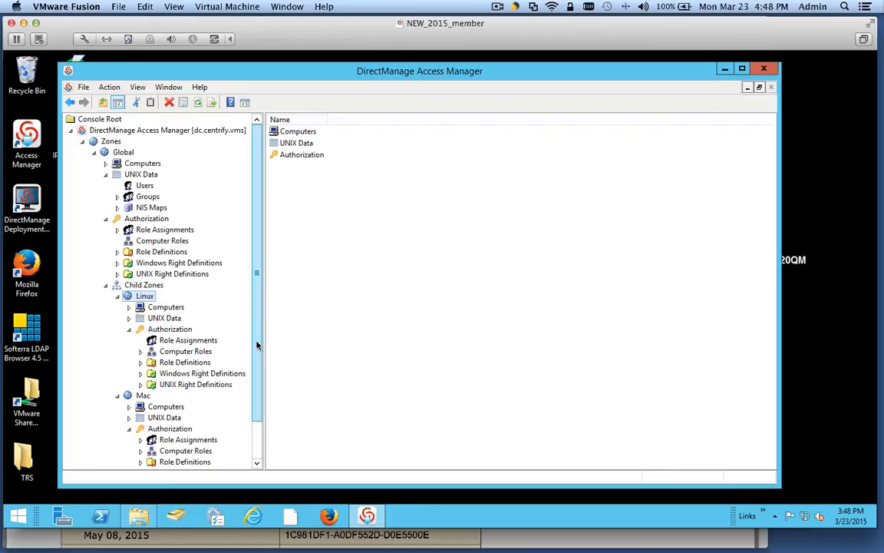
scroll(247, 341, "down", 2)
left_click(129, 285)
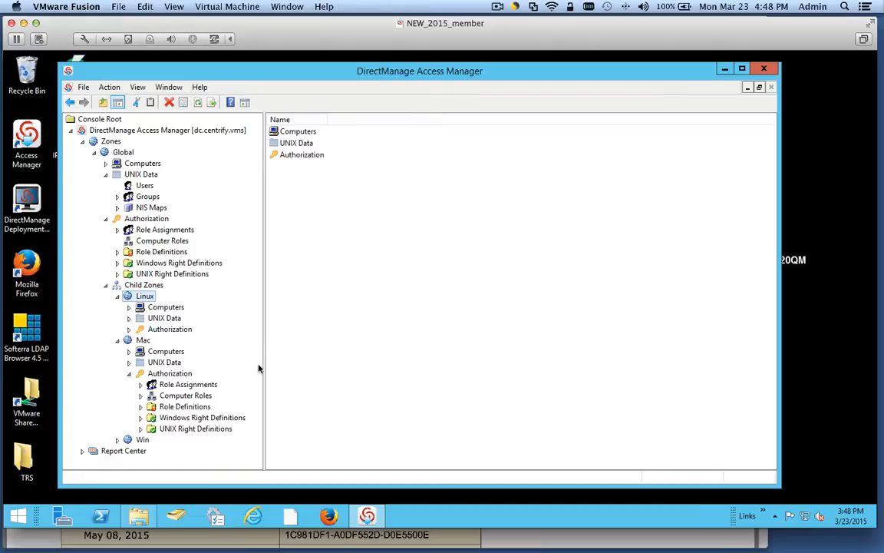
- In the Mac zone's Role Assignments, pick the UNIX Login role from the Global zone
left_click(142, 341)
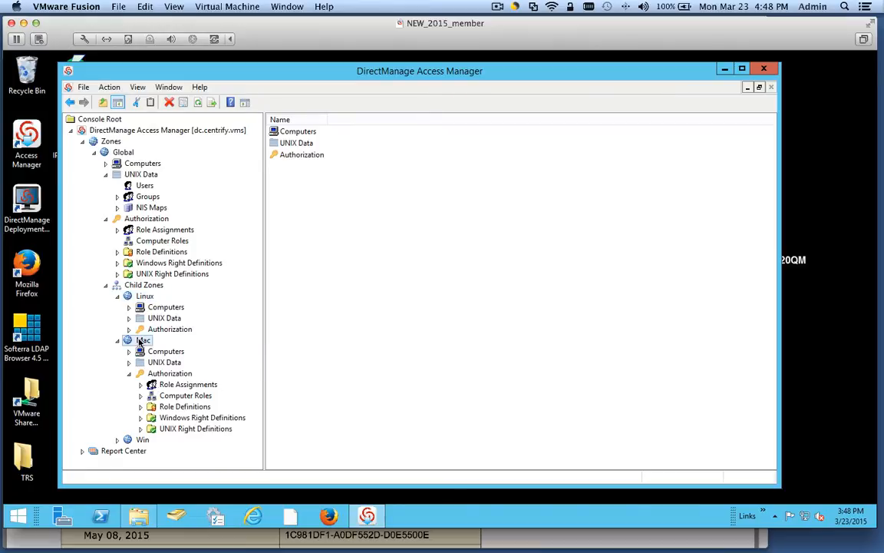
left_click(184, 385)
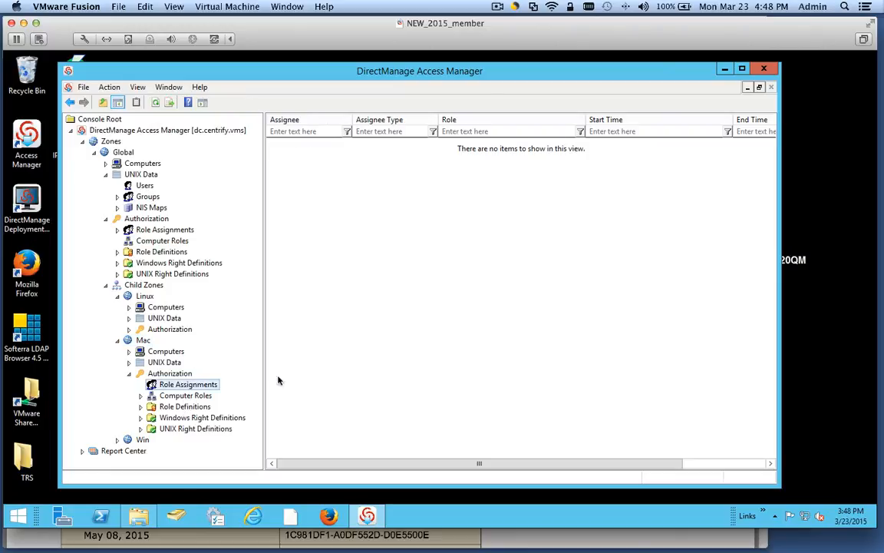
right_click(360, 273)
left_click(392, 281)
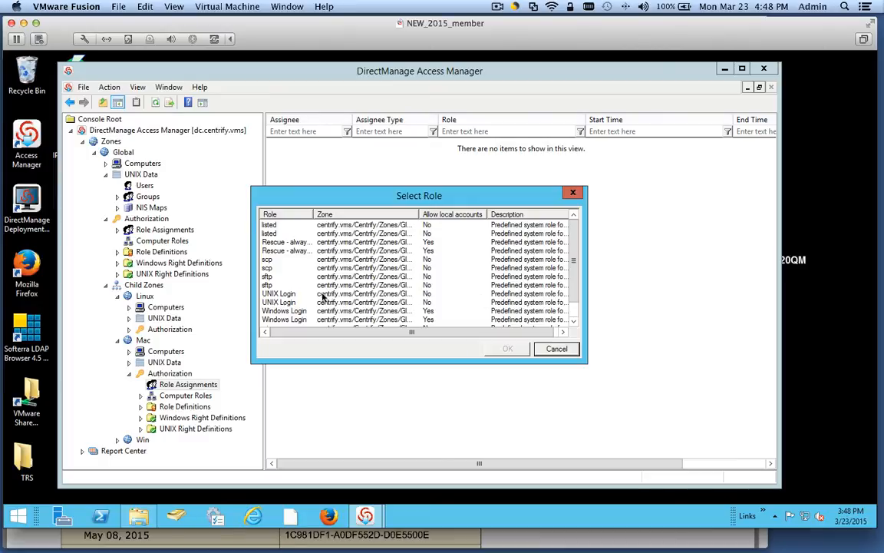
left_click(271, 303)
left_click_drag(418, 215, 482, 219)
left_click(507, 349)
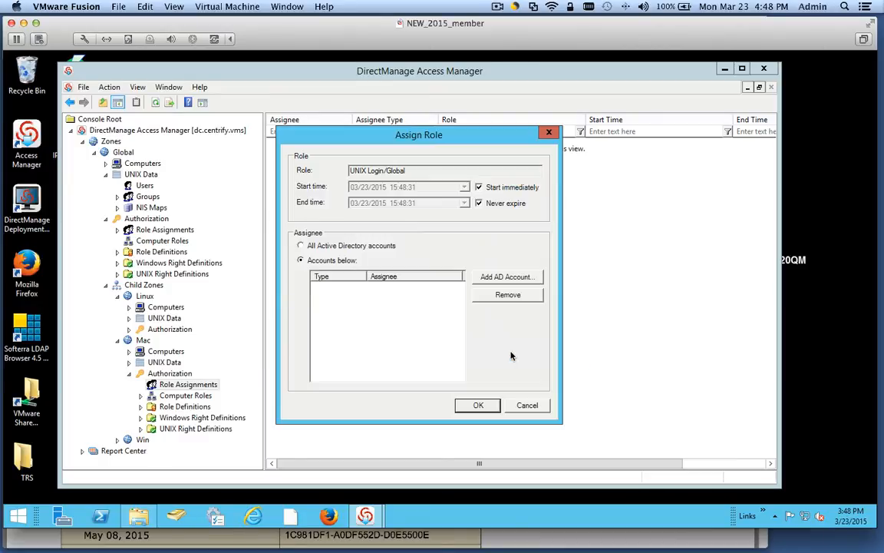
- Find the user by logon name, add the AD account as assignee, and finish the Mac assignment
left_click(506, 277)
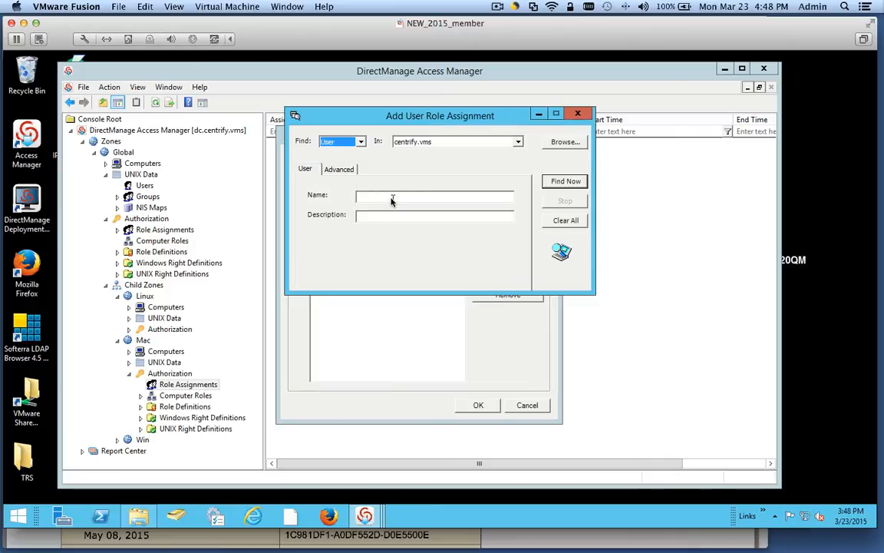
key("Return")
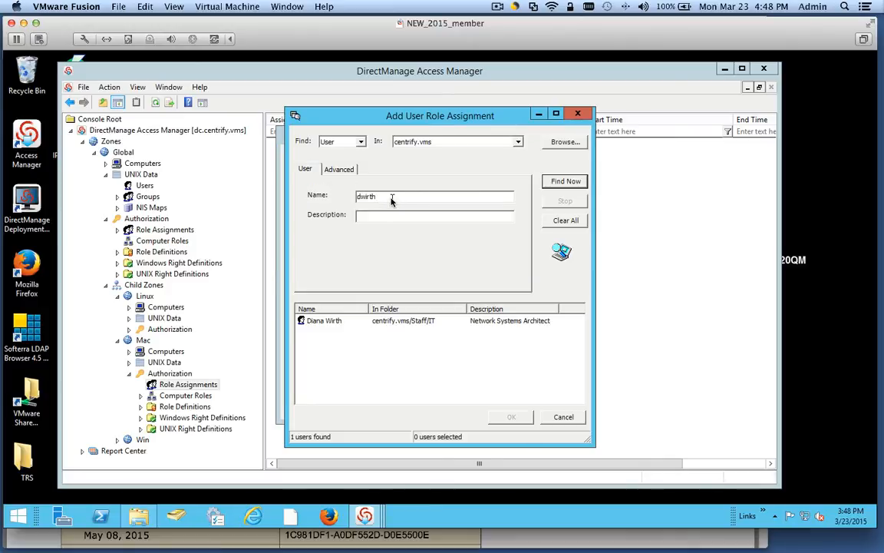
left_click(336, 322)
left_click(507, 413)
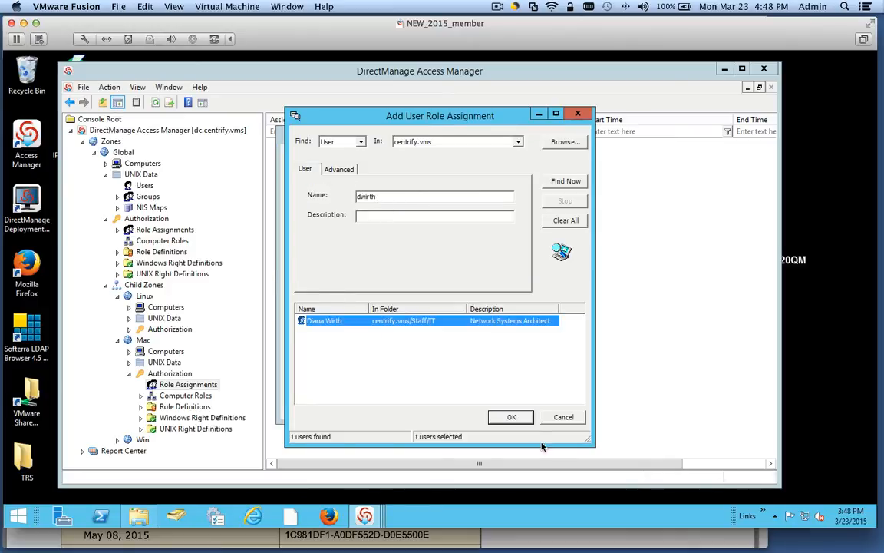
left_click(481, 408)
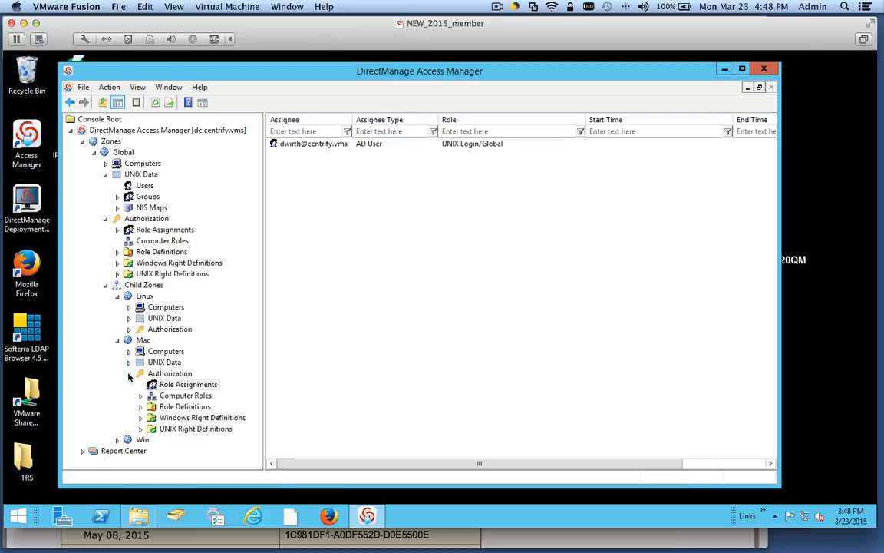
left_click(129, 373)
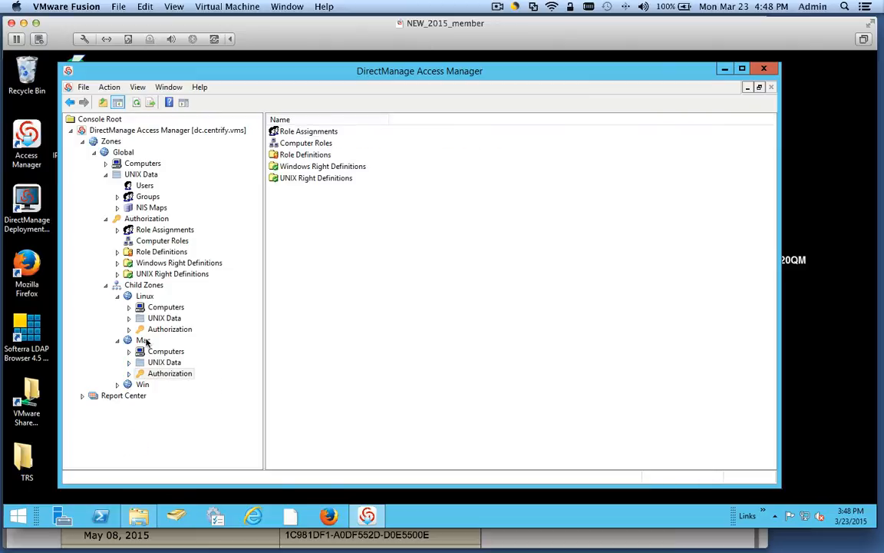
- Check the Linux zone's effective UNIX user rights, confirm the UNIX Login/Global role, then close
right_click(143, 299)
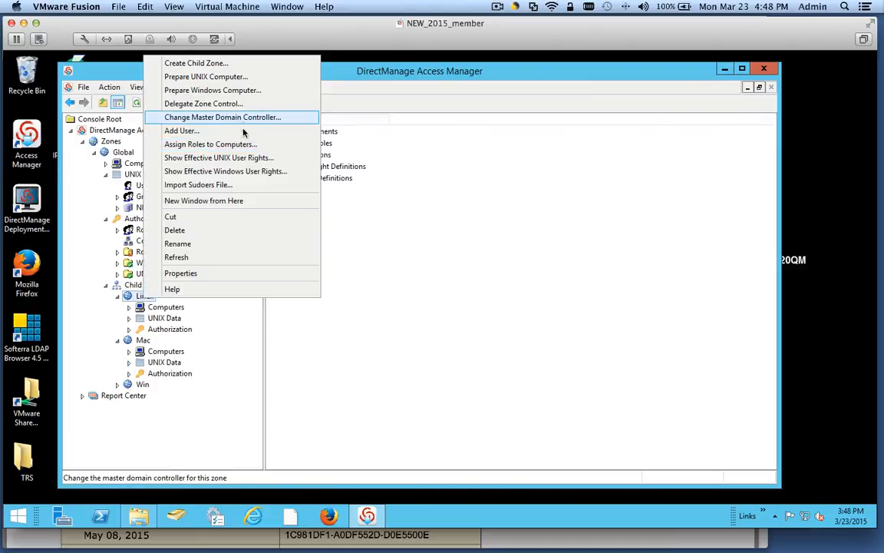
left_click(241, 158)
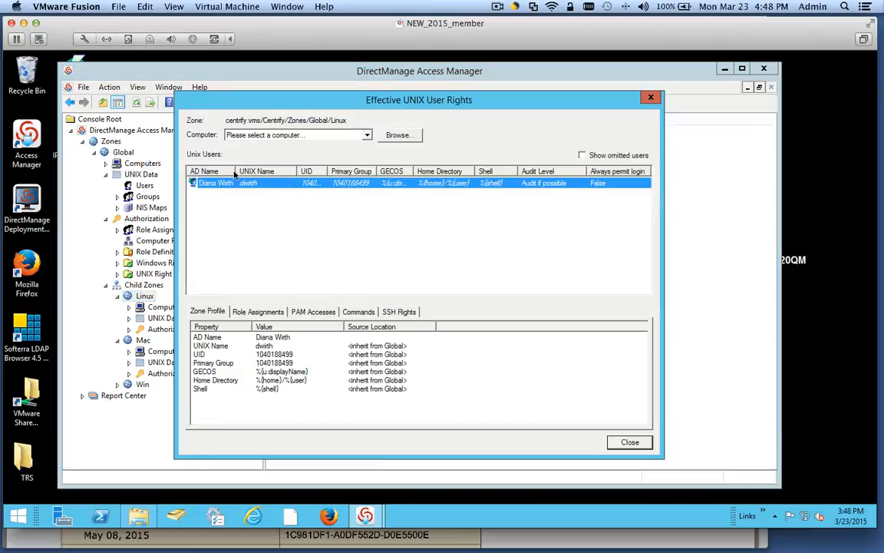
left_click_drag(235, 174, 268, 174)
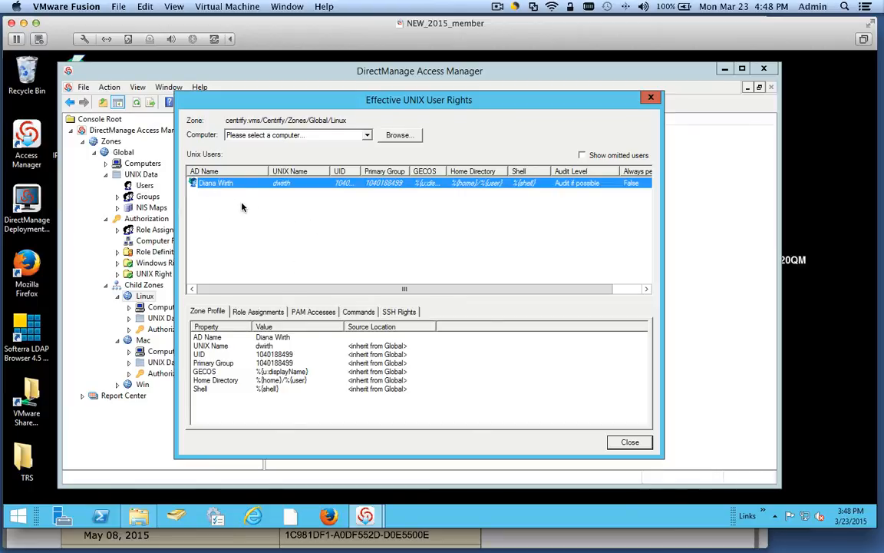
left_click(234, 311)
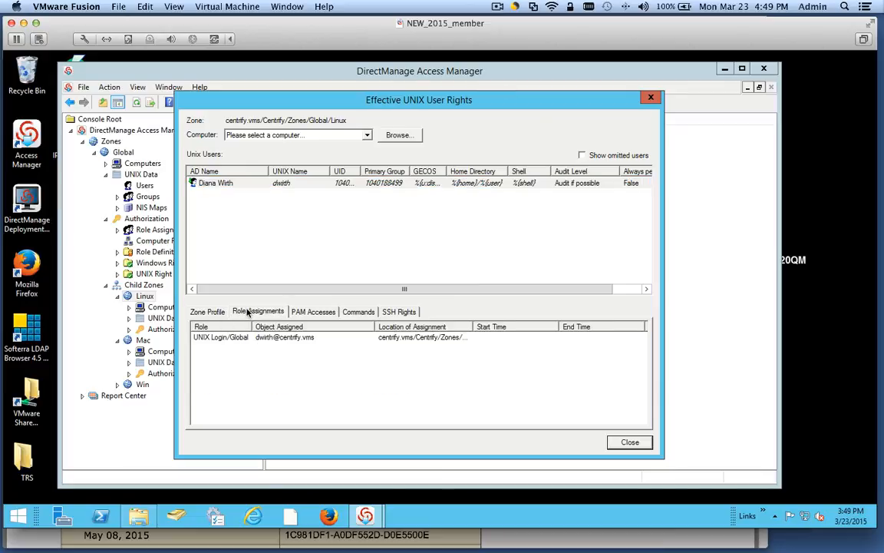
left_click(237, 340)
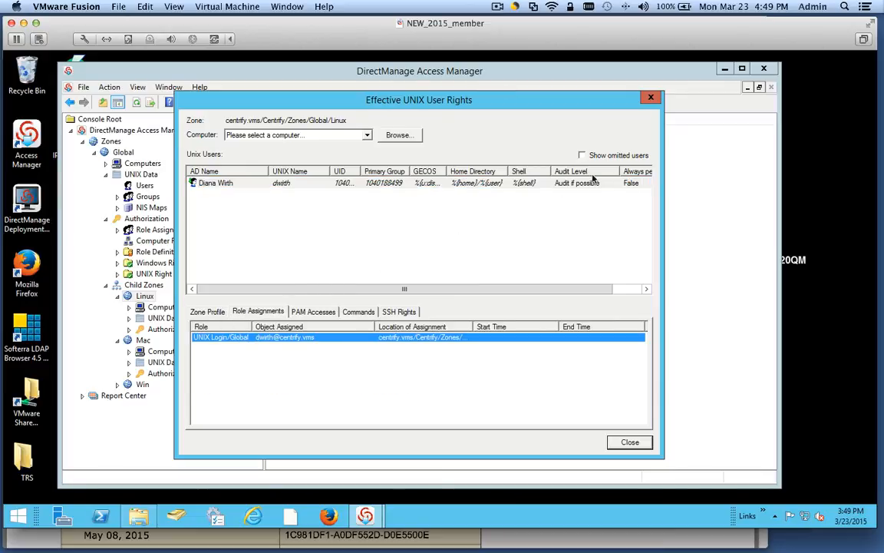
left_click(651, 99)
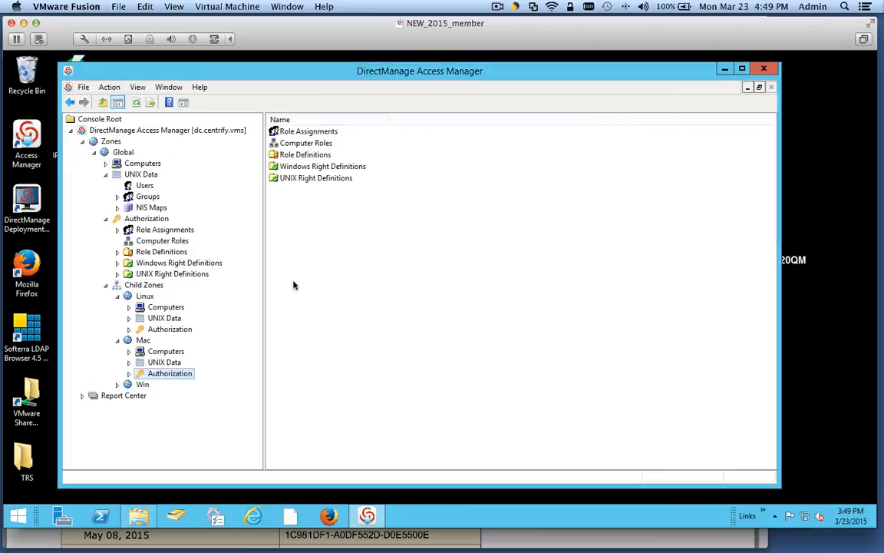
- View the Mac zone's effective UNIX user rights for the user, dismiss them, and expand Win
right_click(140, 340)
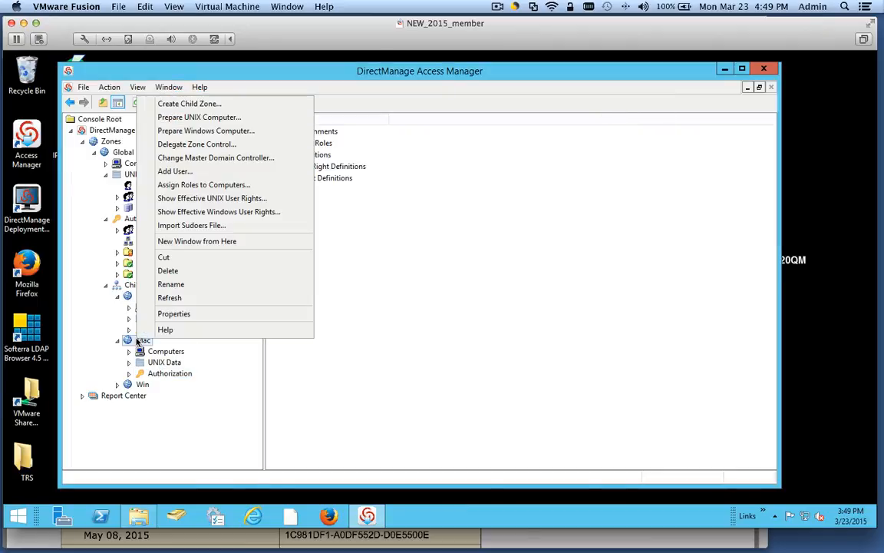
left_click(228, 199)
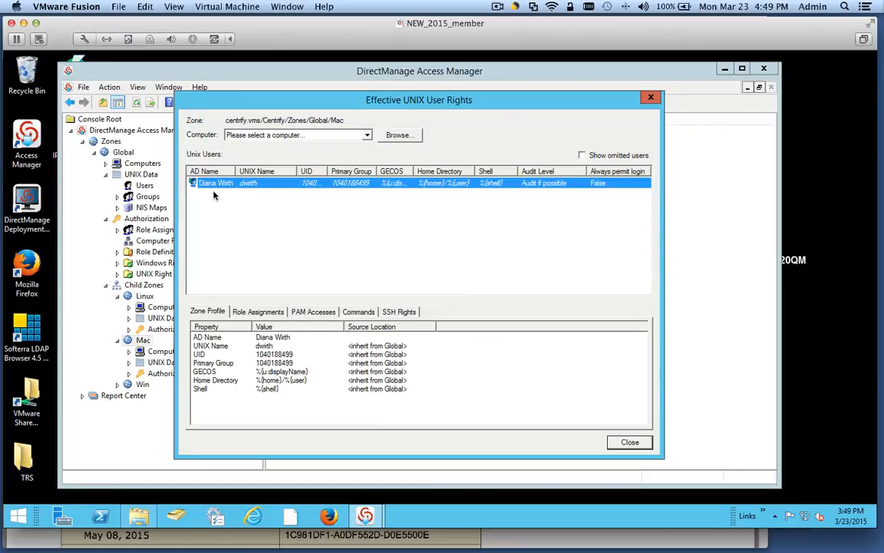
key("Escape")
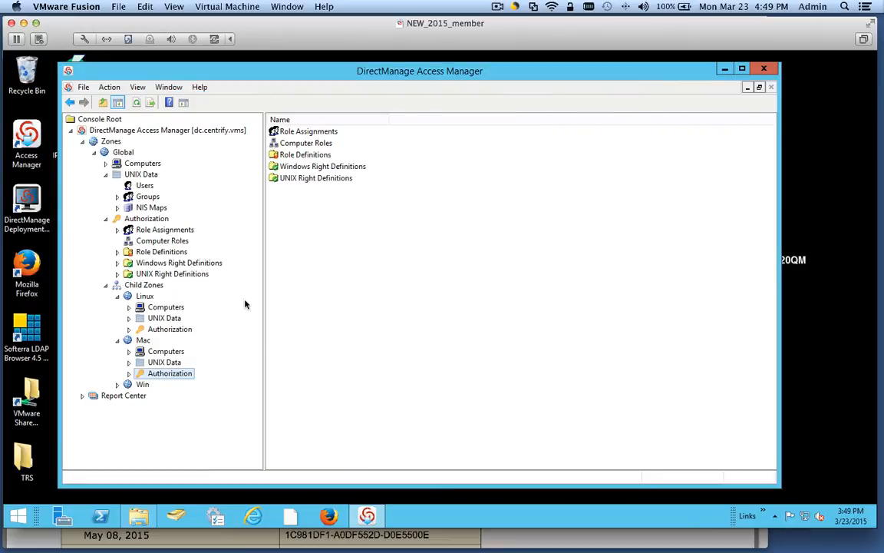
right_click(142, 341)
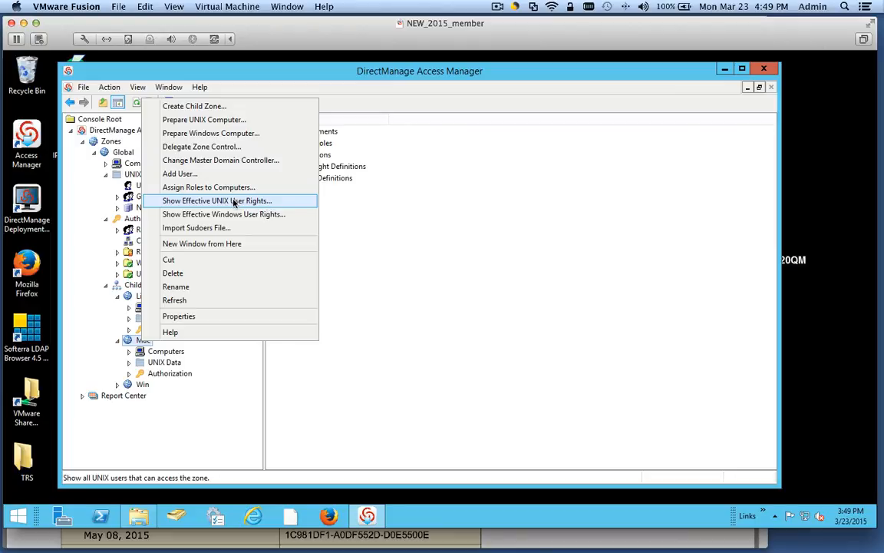
left_click(116, 385)
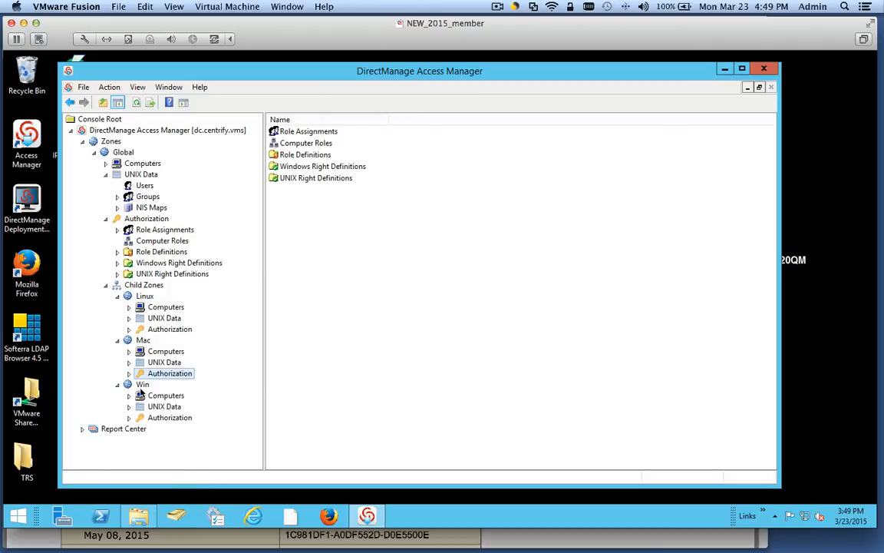
- Confirm the Win zone shows no effective Windows user rights, expand its Authorization, widen the tree
right_click(140, 385)
left_click(216, 260)
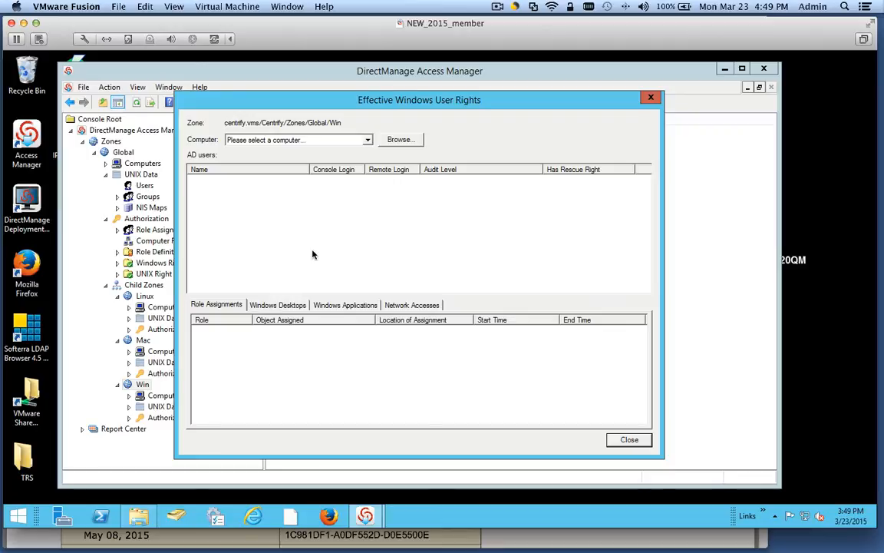
left_click(651, 98)
left_click(129, 419)
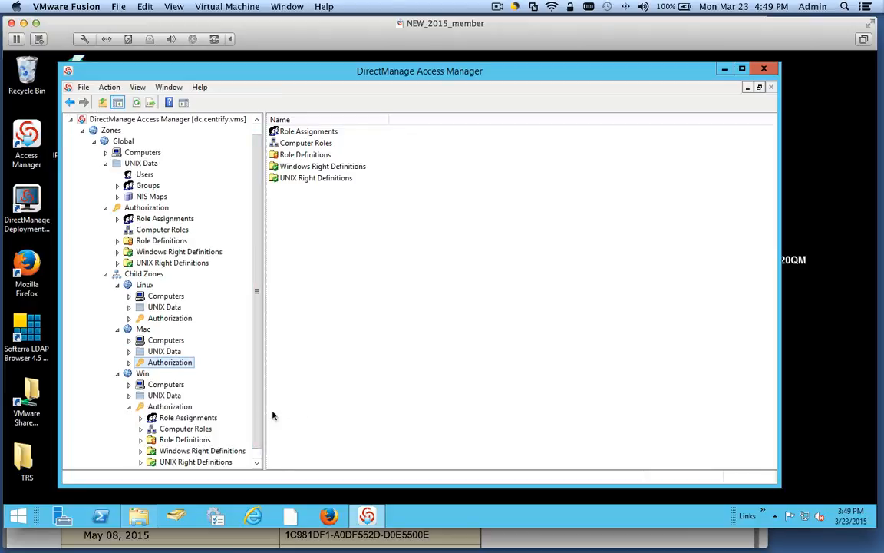
left_click_drag(266, 414, 309, 415)
- Start a new role assignment in the Win zone and choose the Windows Login role from the Global zone
left_click(200, 418)
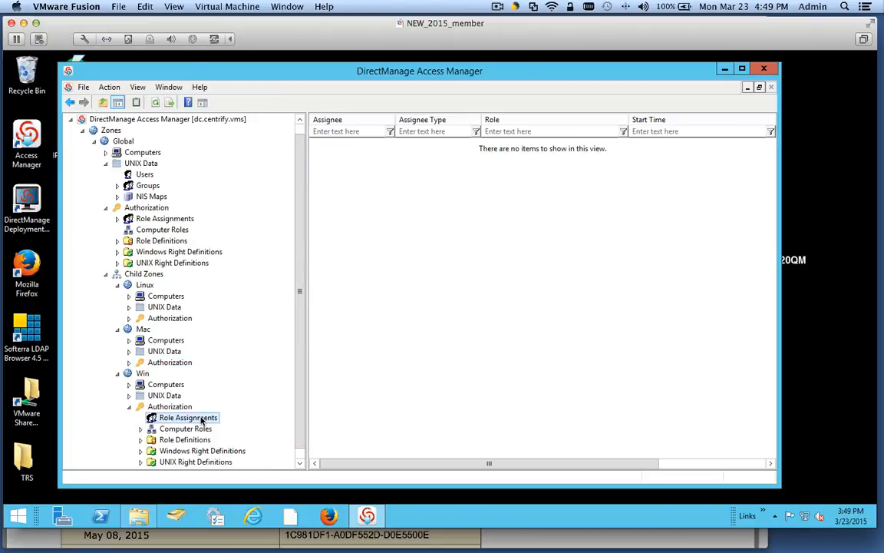
right_click(345, 341)
left_click(387, 347)
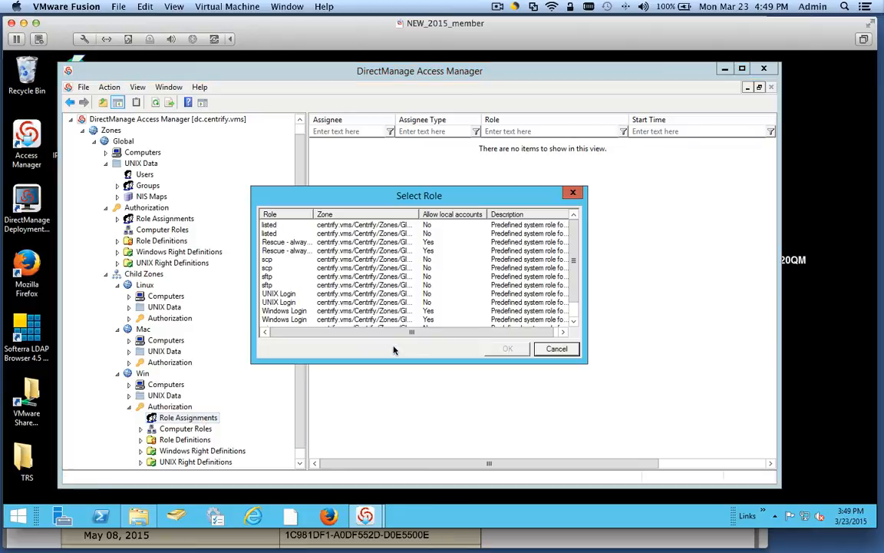
left_click_drag(313, 215, 345, 215)
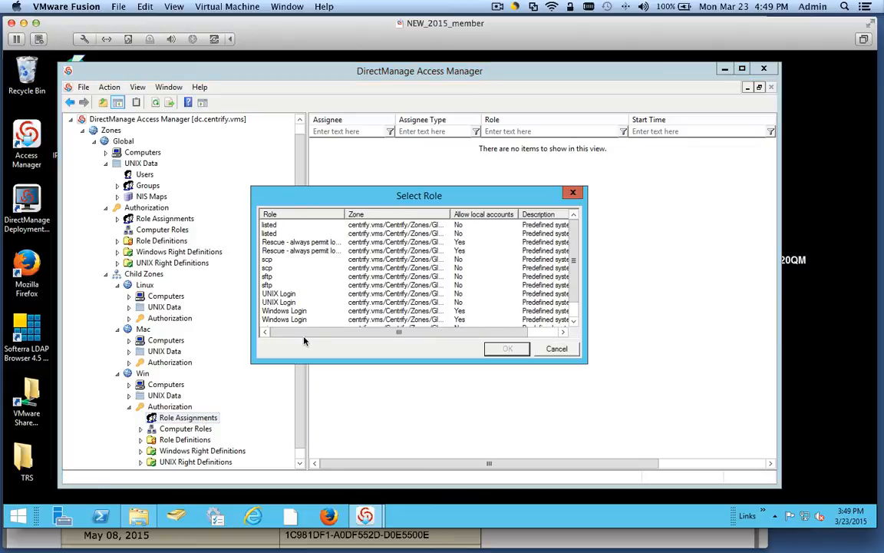
left_click(285, 311)
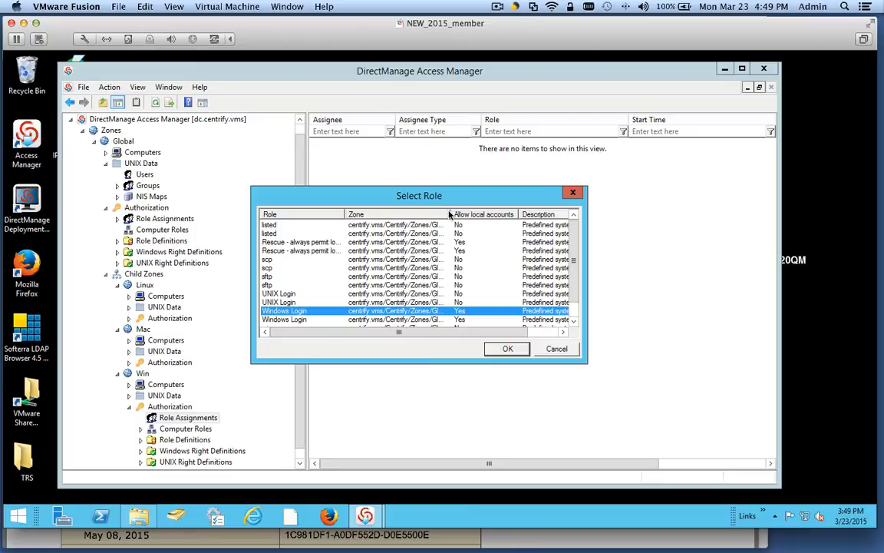
left_click_drag(451, 215, 508, 215)
left_click(433, 320)
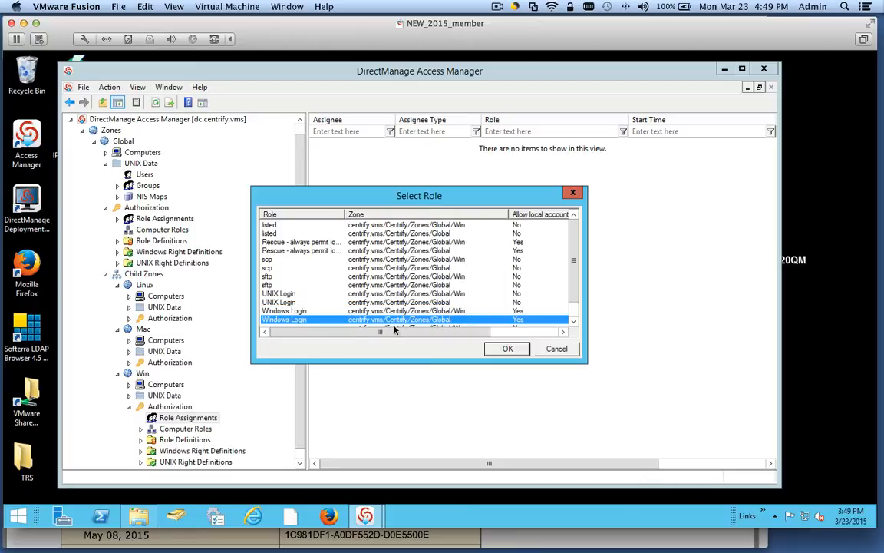
left_click_drag(574, 298, 574, 314)
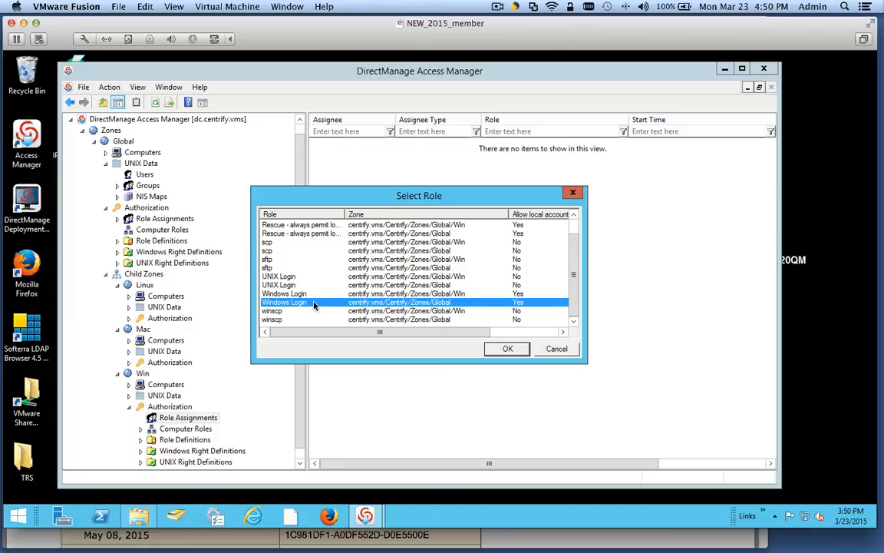
left_click(506, 349)
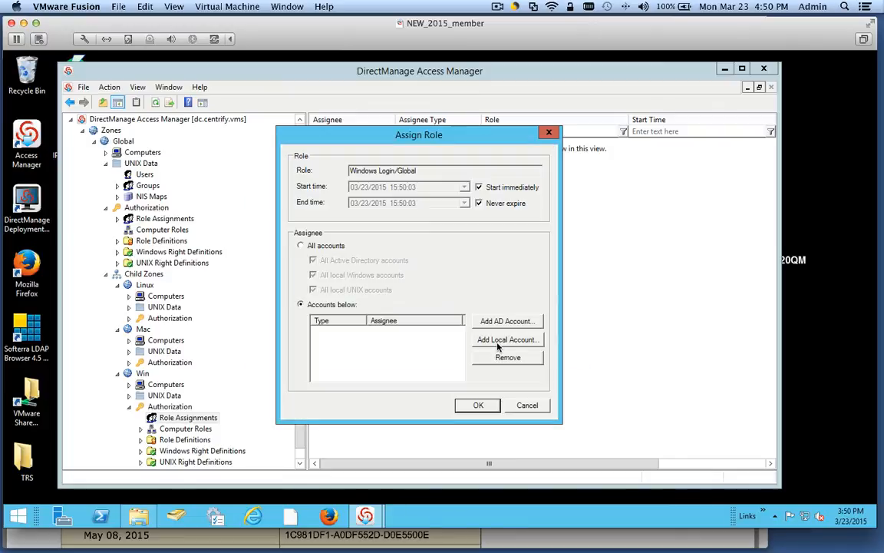
- Search for the user's AD account by account name, add it as assignee, and save the assignment
left_click(507, 321)
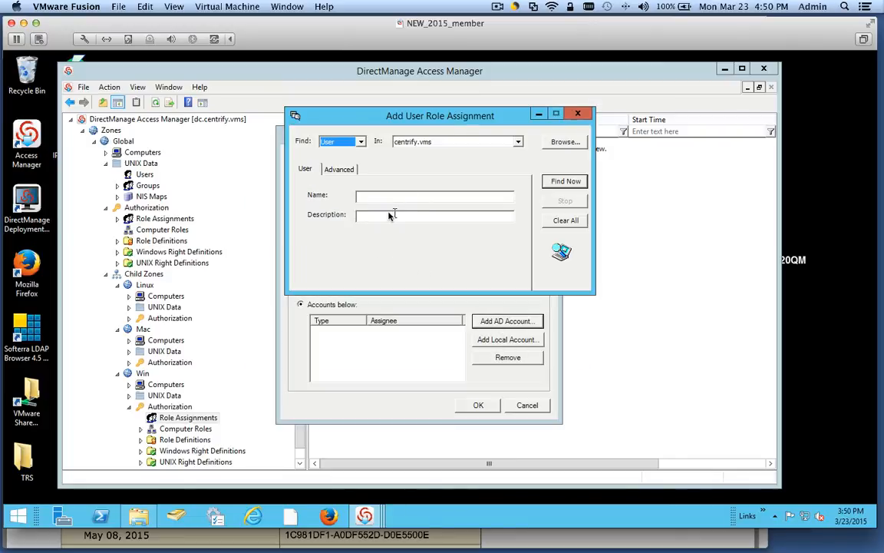
key("Return")
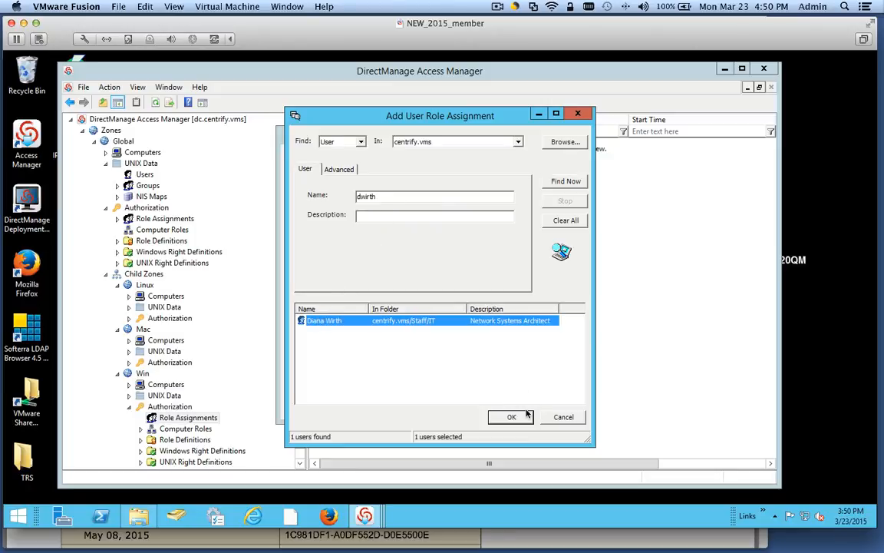
left_click(510, 416)
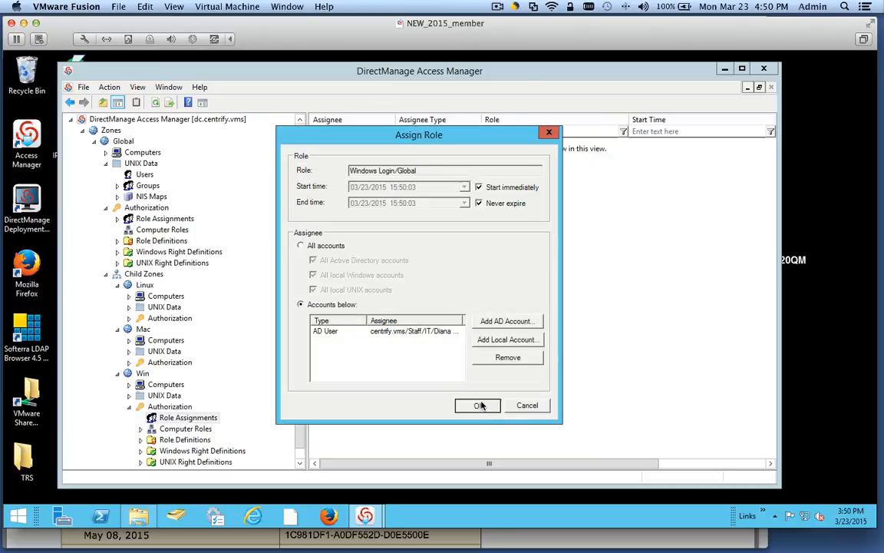
left_click(480, 405)
scroll(302, 421, "down", 1)
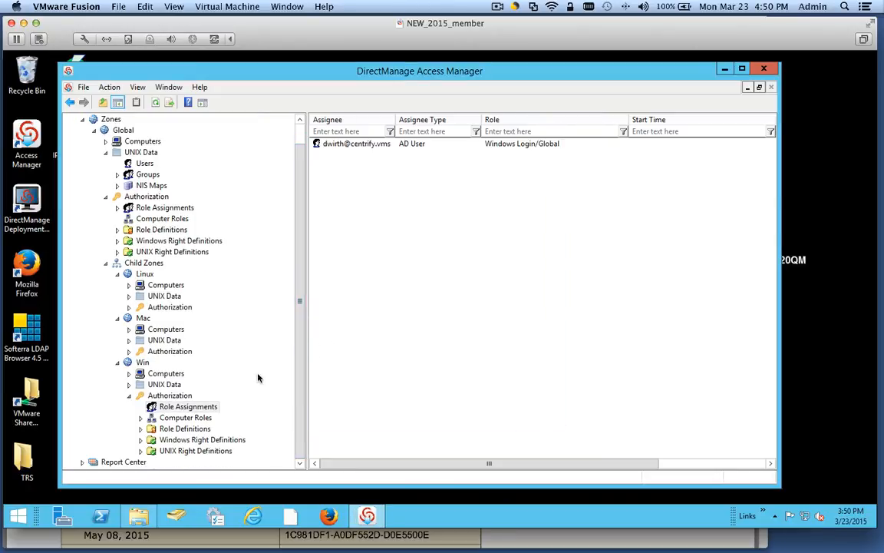
left_click(367, 145)
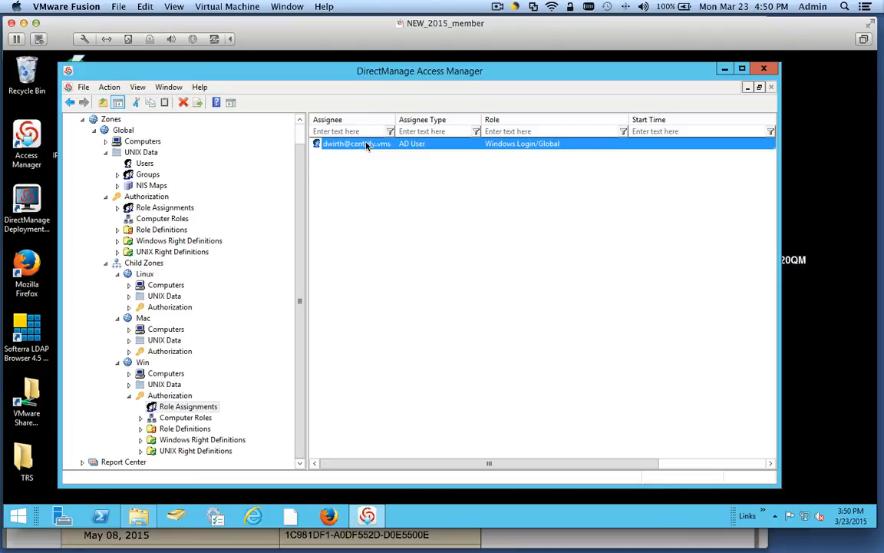
right_click(142, 364)
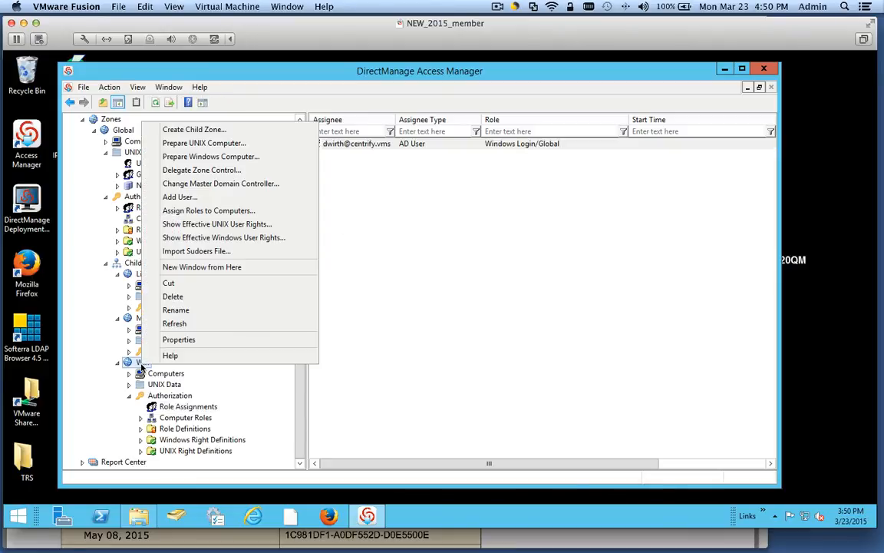
left_click(272, 238)
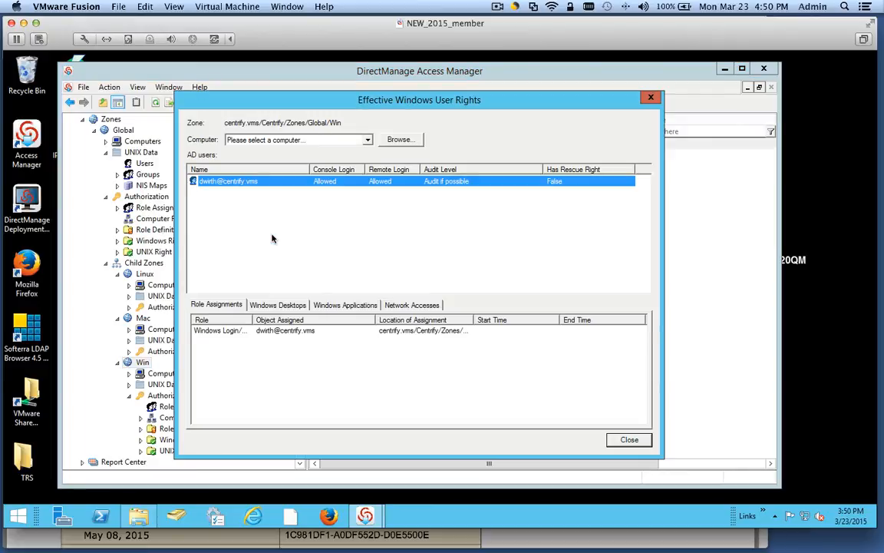
left_click(628, 439)
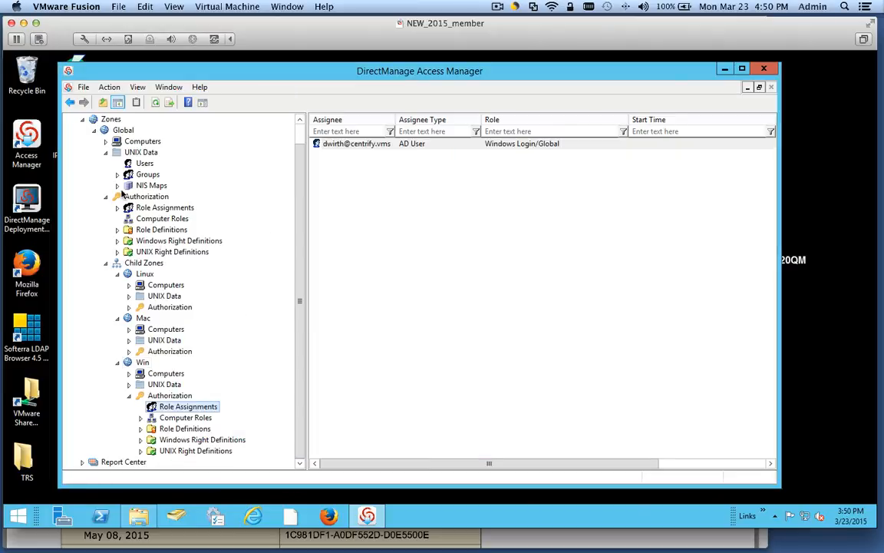
- Refresh the Child Zones branch and expand the Win, Linux and Mac zones
left_click(106, 263)
left_click(106, 285)
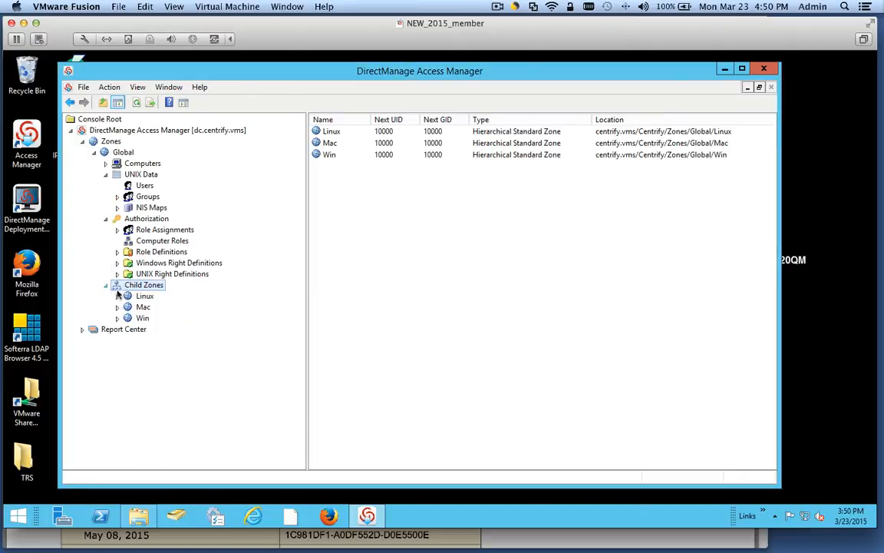
left_click(117, 318)
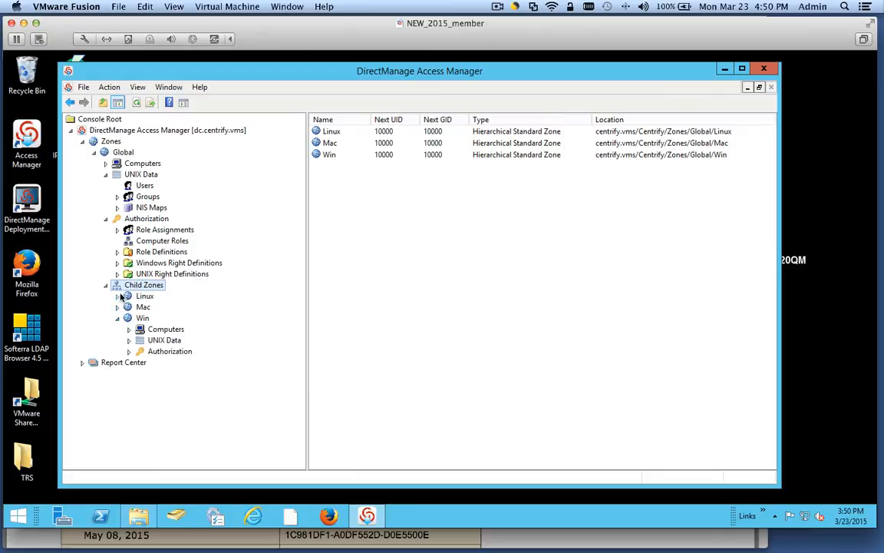
left_click(117, 296)
left_click(116, 340)
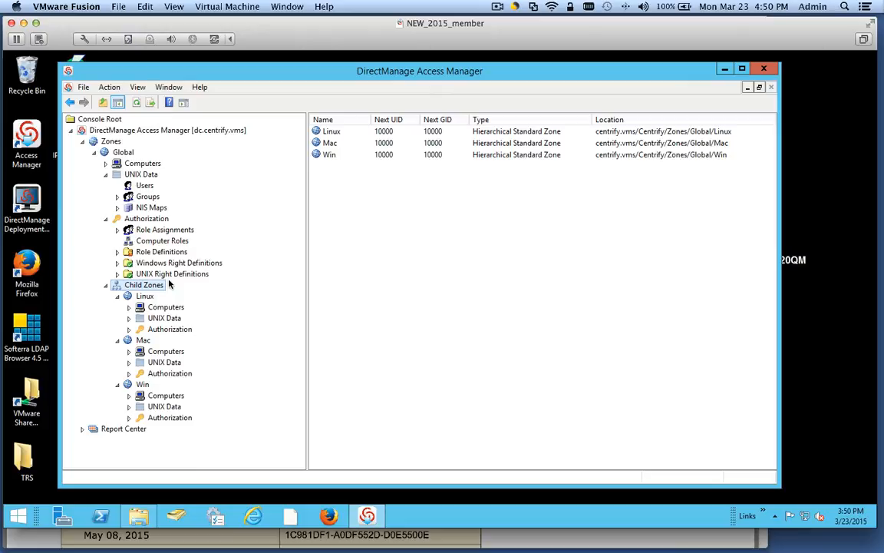
- Display the Linux zone's contents, then collapse the Linux and Mac zones
left_click(144, 296)
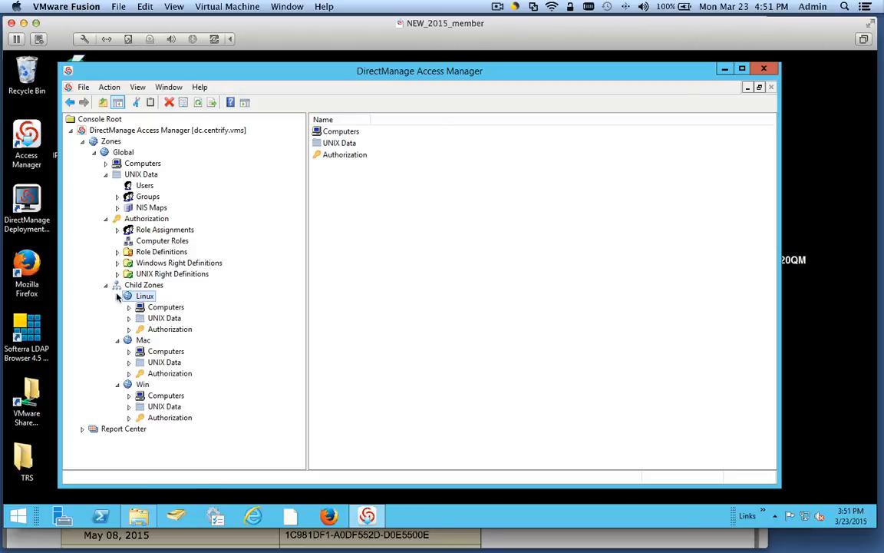
left_click(117, 295)
left_click(117, 307)
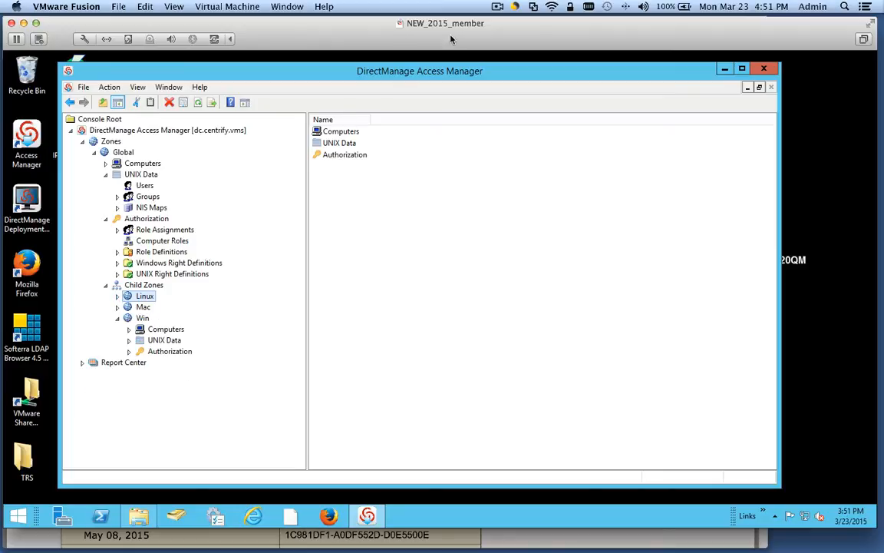